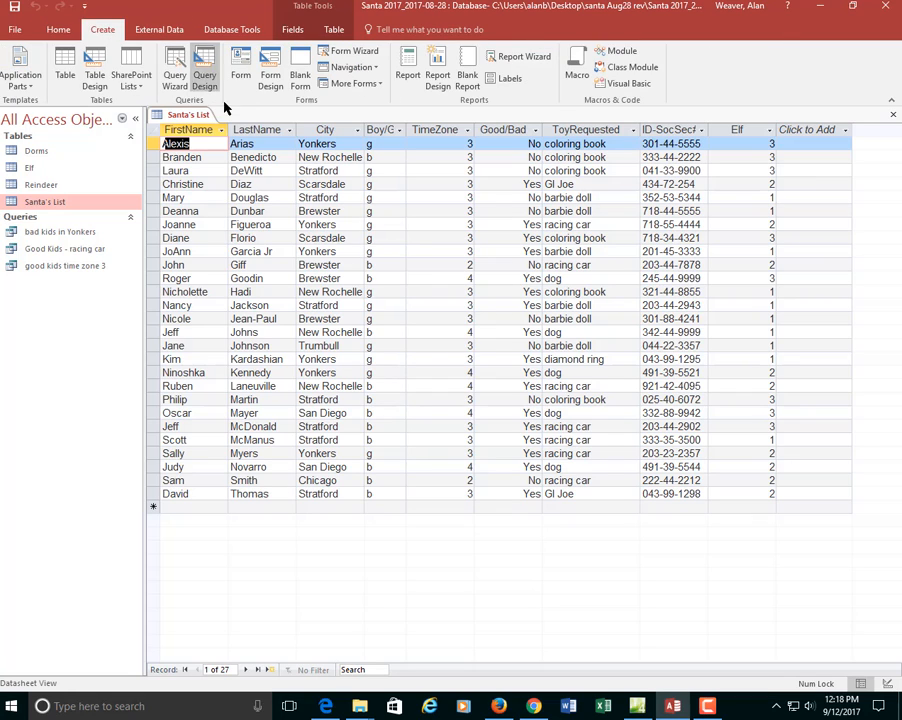
- Create a form from the Santa's List table and keep it in Layout View
{"action": "left_click", "coordinate": [239, 72]}
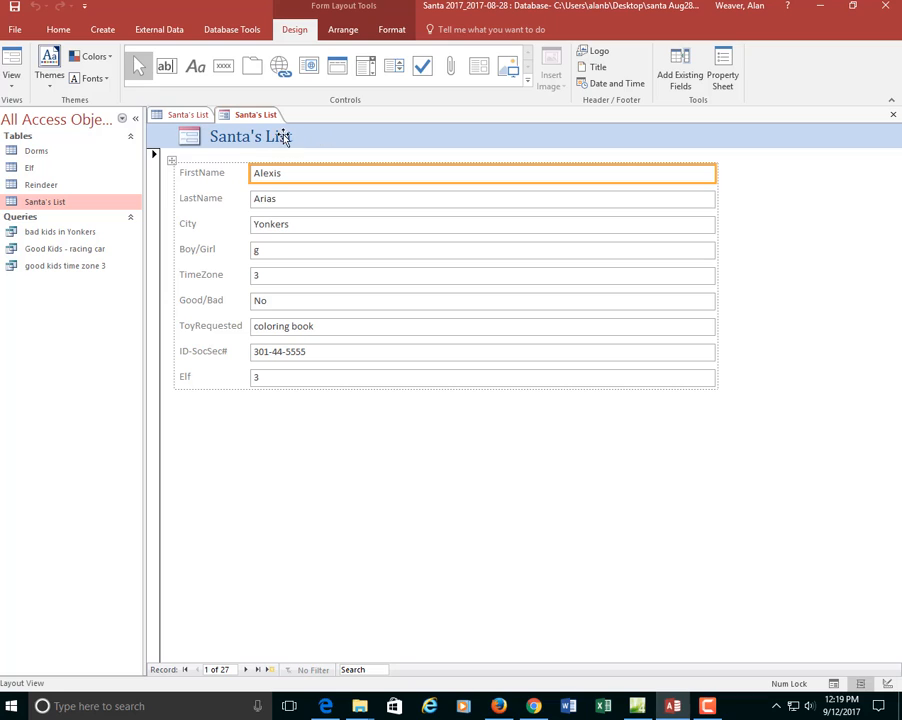
{"action": "right_click", "coordinate": [254, 119]}
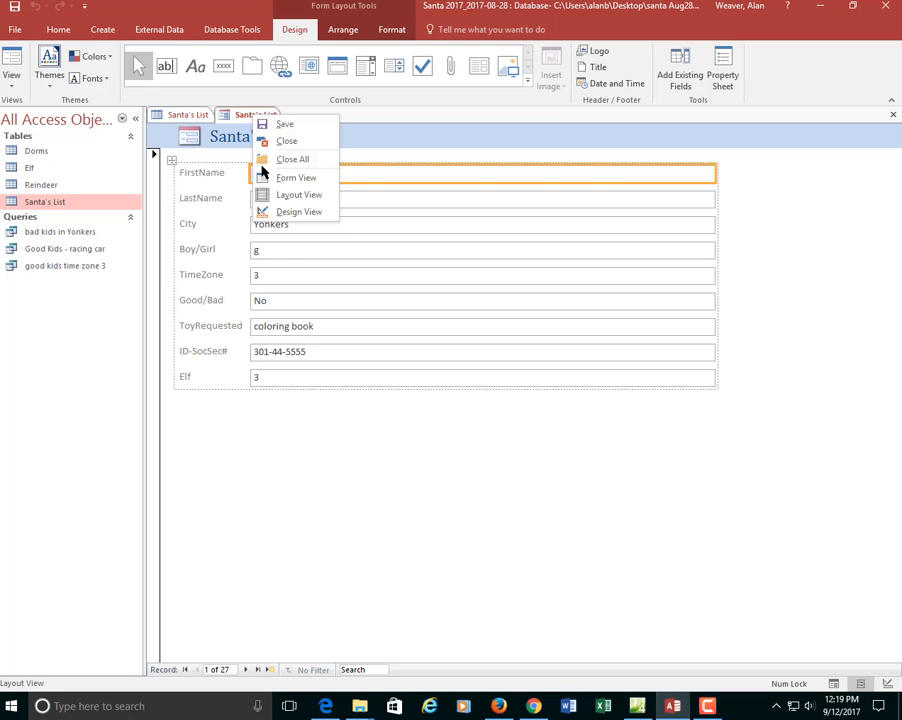
{"action": "left_click", "coordinate": [300, 195]}
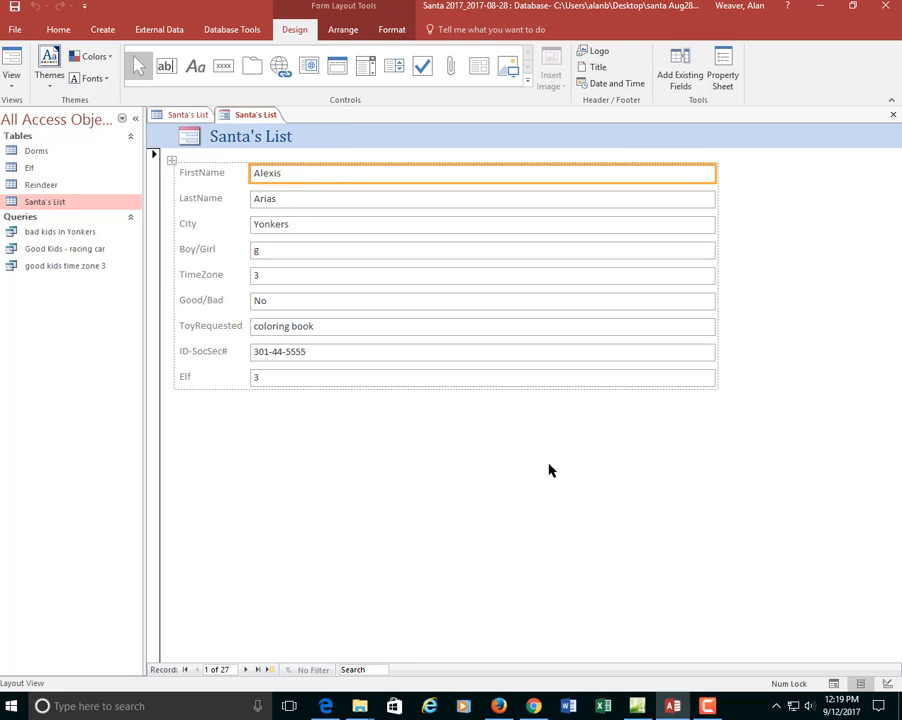
- Make the FirstName label on the form bold and red
{"action": "left_click", "coordinate": [197, 177]}
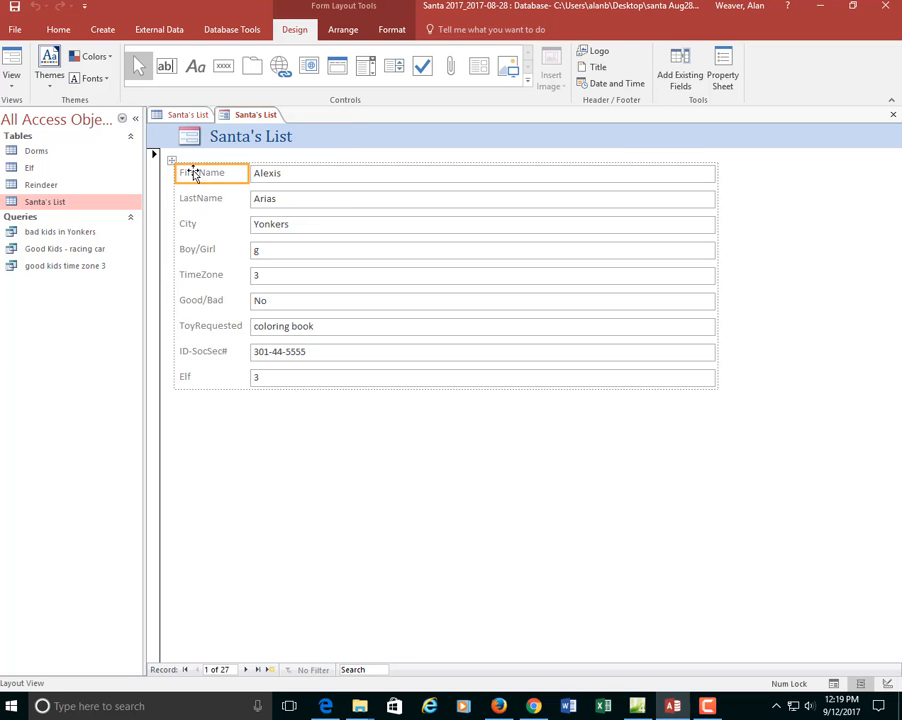
{"action": "key", "text": "ctrl+b"}
{"action": "left_click", "coordinate": [202, 197]}
{"action": "left_click", "coordinate": [209, 174]}
{"action": "left_click", "coordinate": [394, 32]}
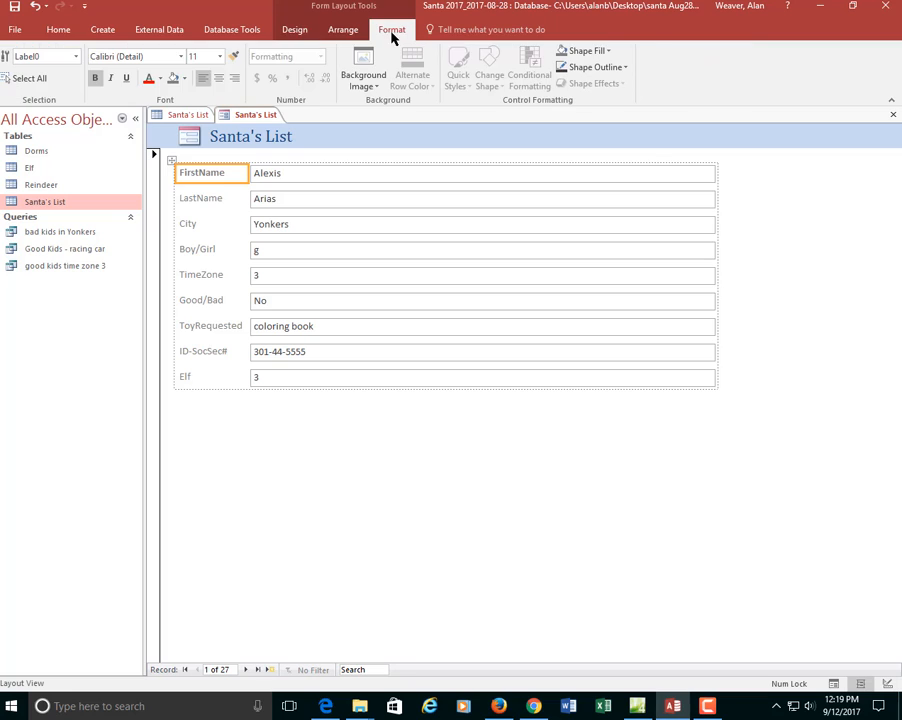
{"action": "left_click", "coordinate": [148, 79]}
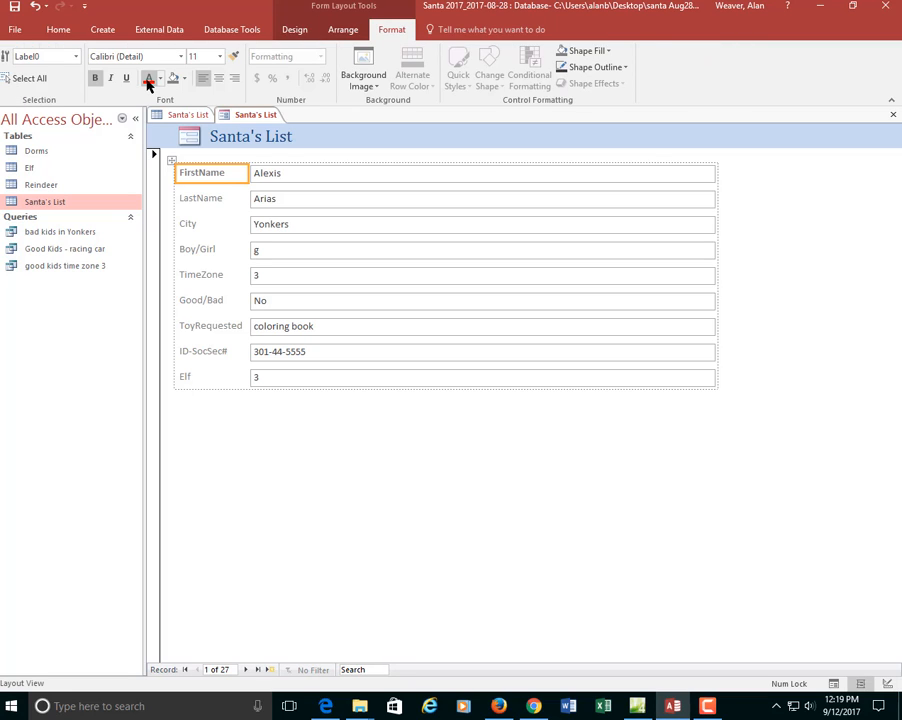
- Make all remaining labels, from LastName through Elf, bold and red
{"action": "left_click", "coordinate": [216, 199]}
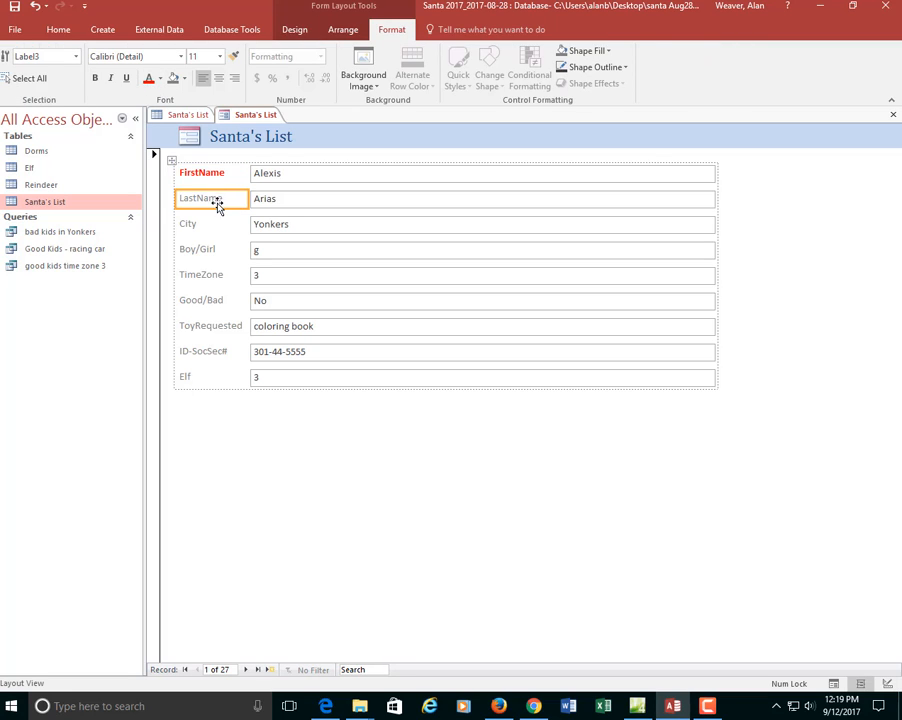
{"action": "left_click", "coordinate": [195, 380], "text": "shift"}
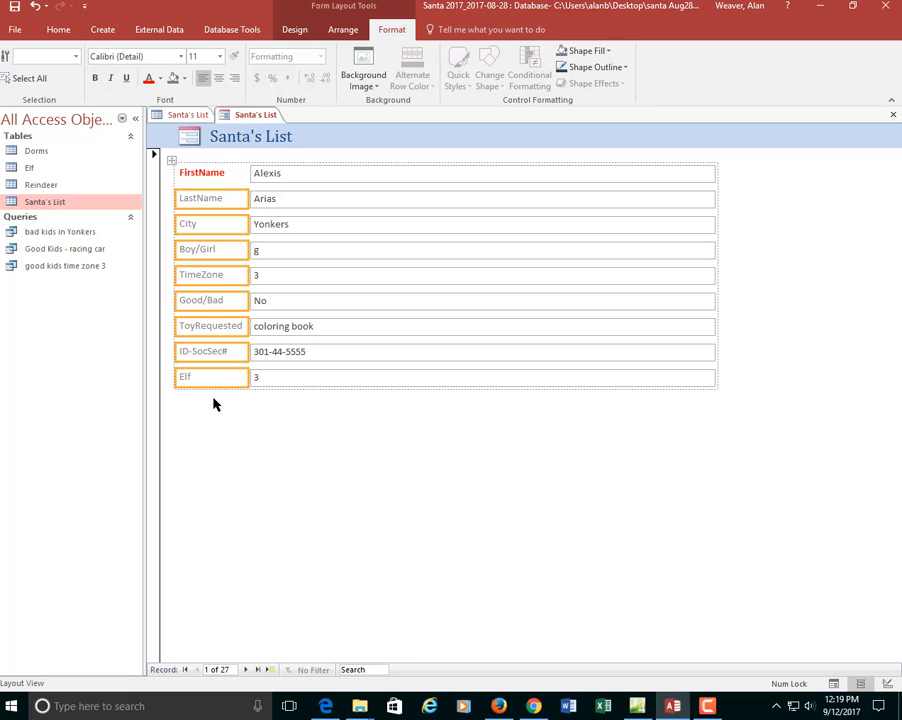
{"action": "key", "text": "ctrl+b"}
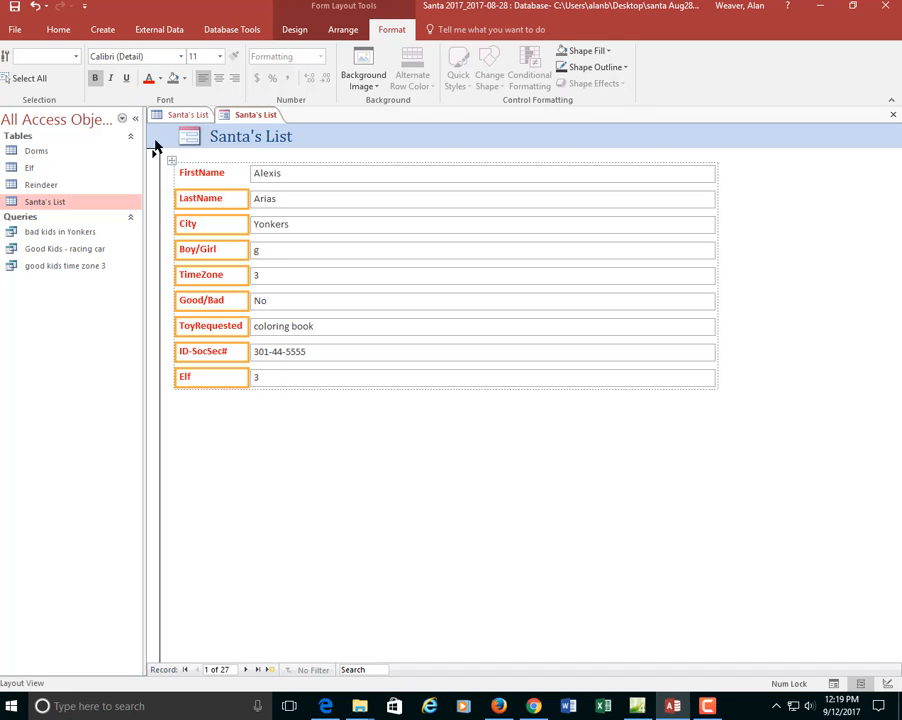
{"action": "left_click", "coordinate": [351, 500]}
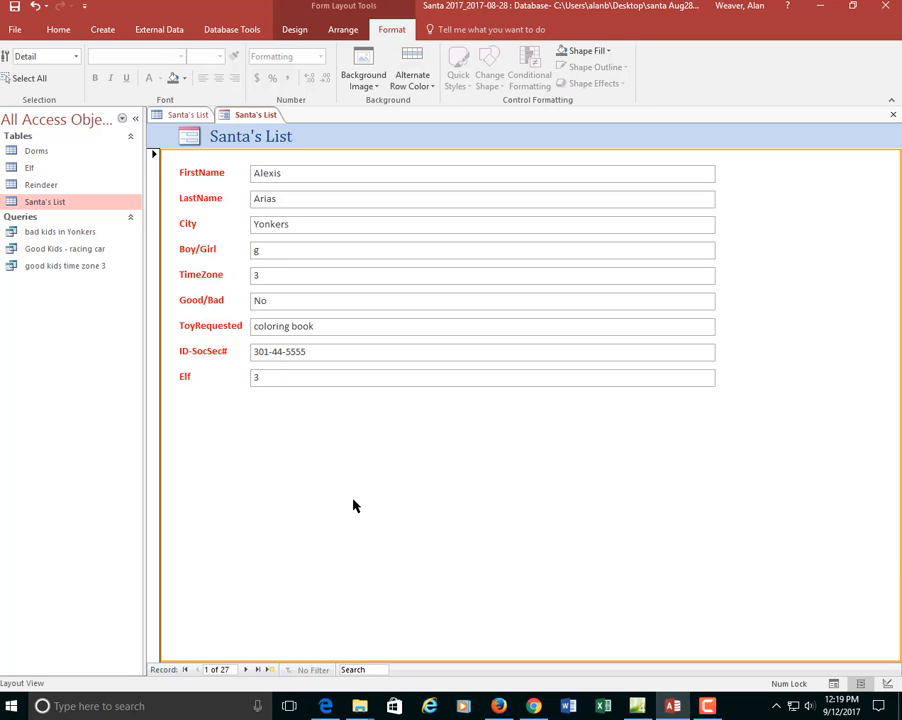
- Switch the Santa's List form to Form View and advance to the second record
{"action": "right_click", "coordinate": [248, 118]}
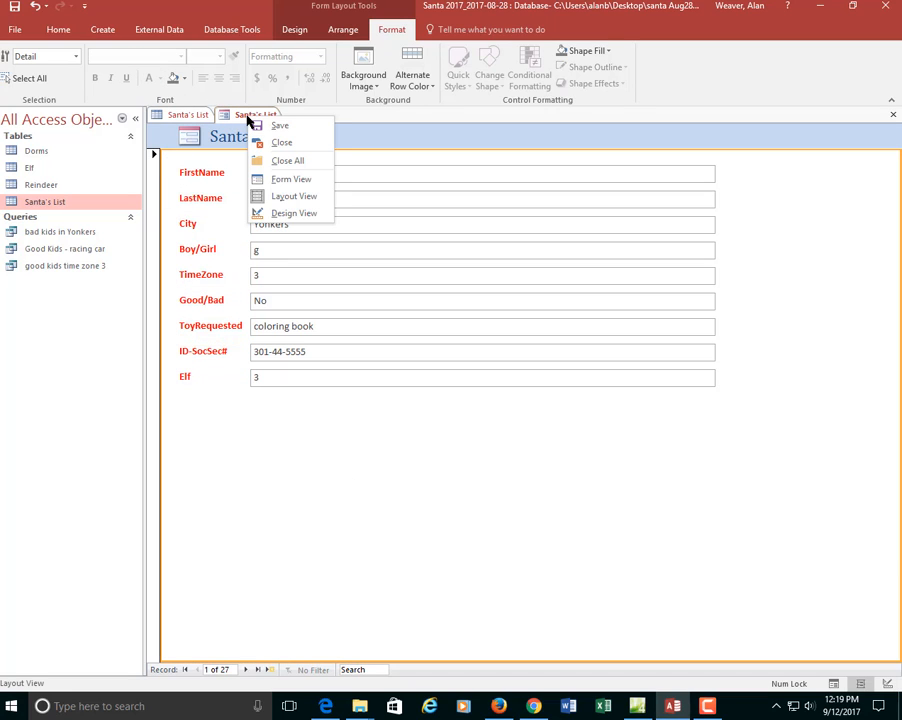
{"action": "left_click", "coordinate": [305, 186]}
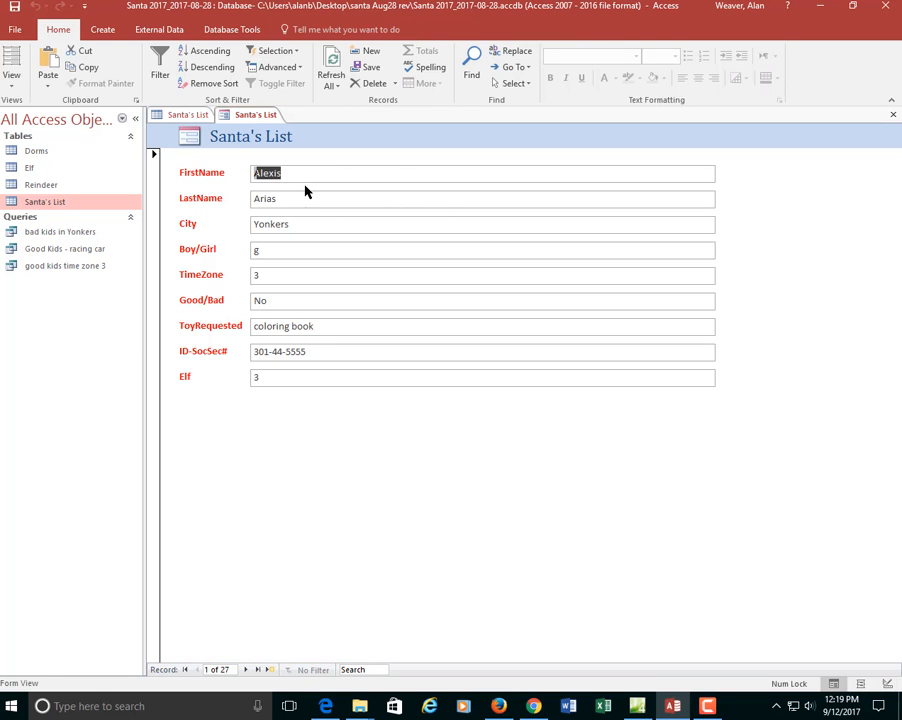
{"action": "left_click", "coordinate": [246, 670]}
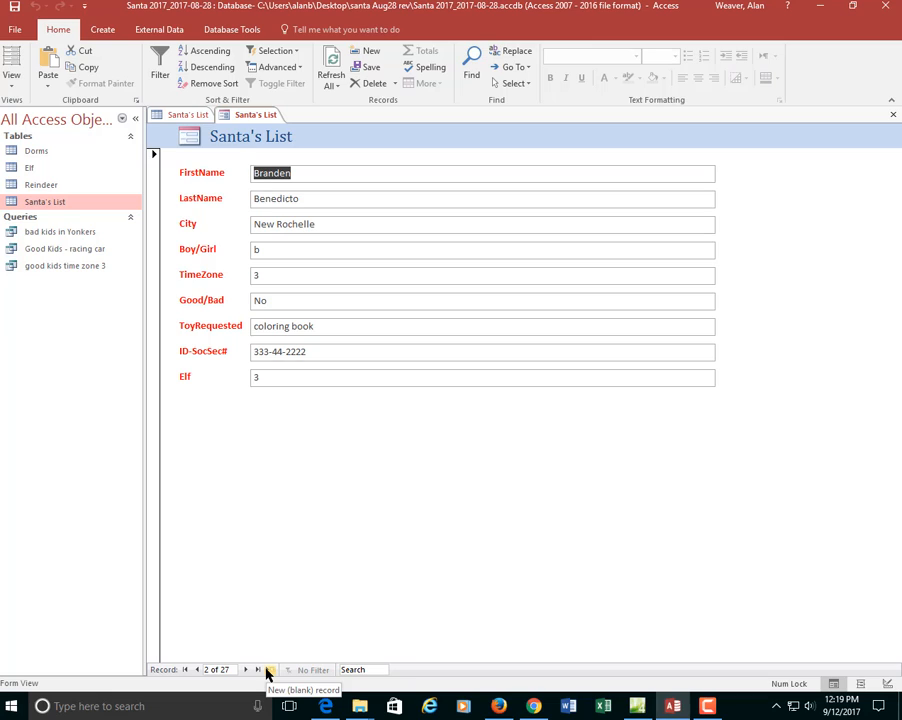
- Start a new record and enter the child's first and last name, city Houston, Boy/Girl B and TimeZone 6
{"action": "left_click", "coordinate": [268, 670]}
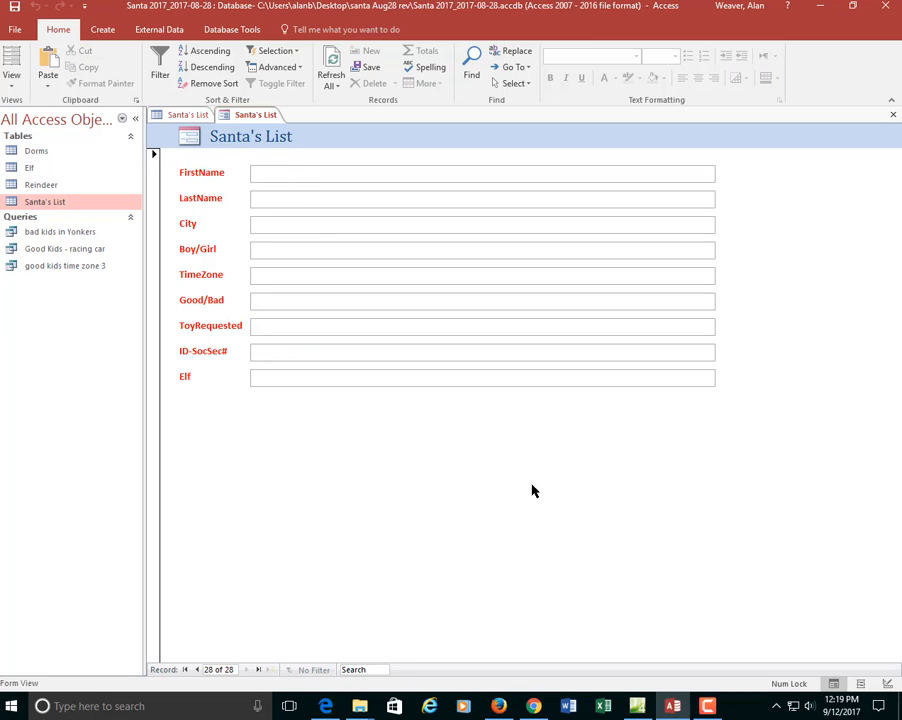
{"action": "type", "text": "Dave"}
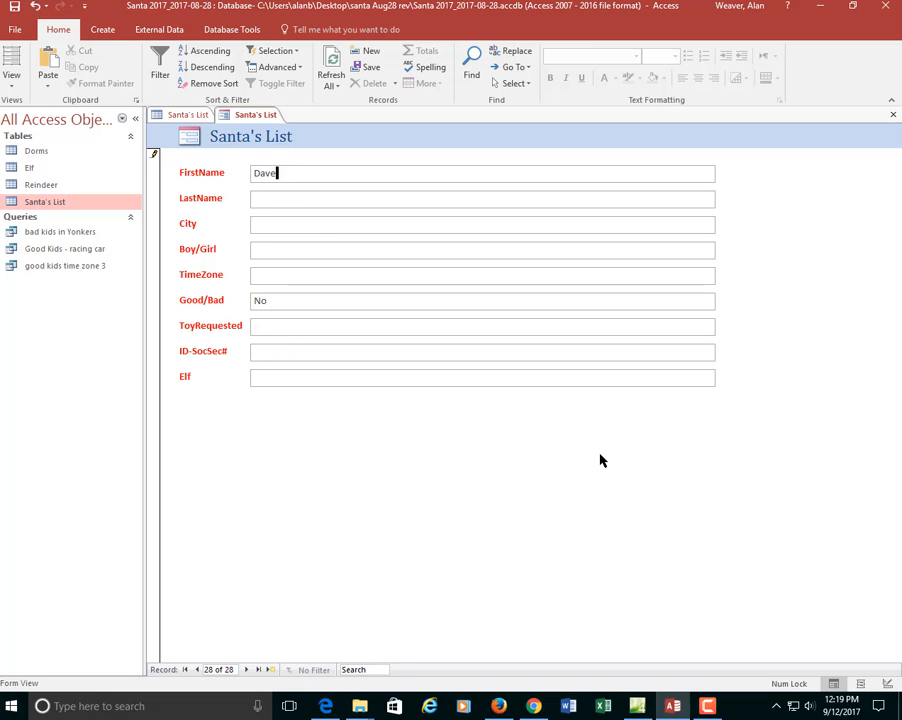
{"action": "key", "text": "Tab"}
{"action": "type", "text": "S"}
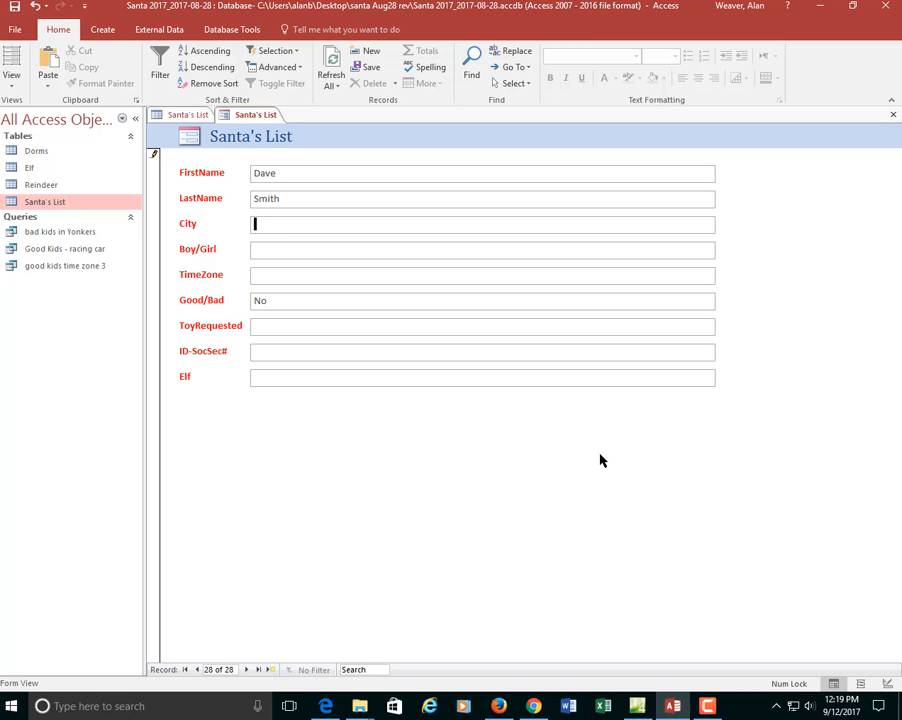
{"action": "type", "text": "Houston"}
{"action": "key", "text": "Tab"}
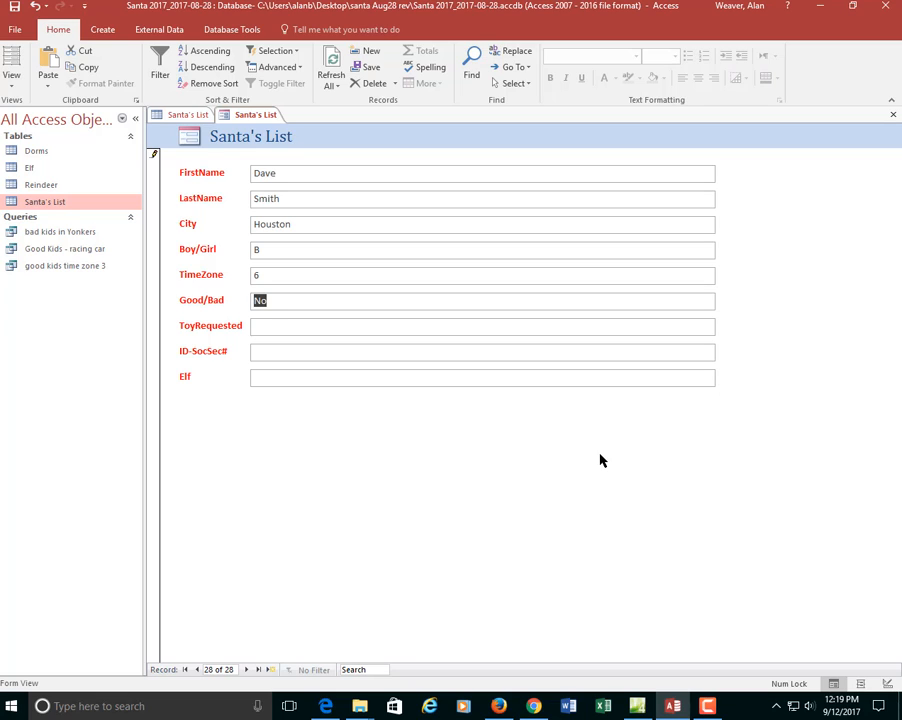
- Set Good/Bad to Yes and ToyRequested to Garfield, fill in the ID-SocSec# field, and complete the record
{"action": "type", "text": "Yes"}
{"action": "key", "text": "Tab"}
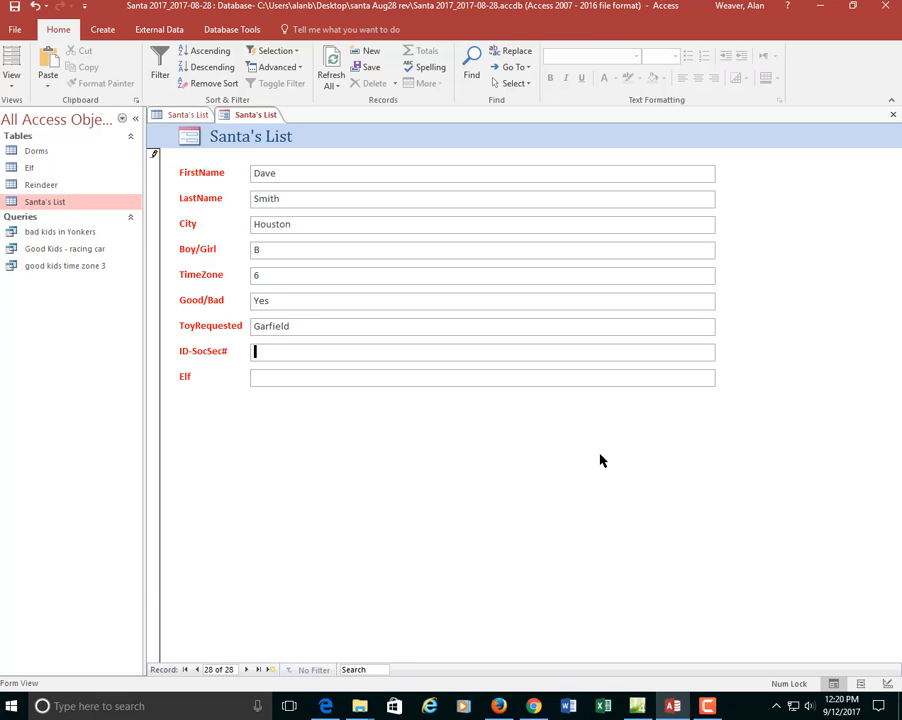
{"action": "type", "text": "222-3"}
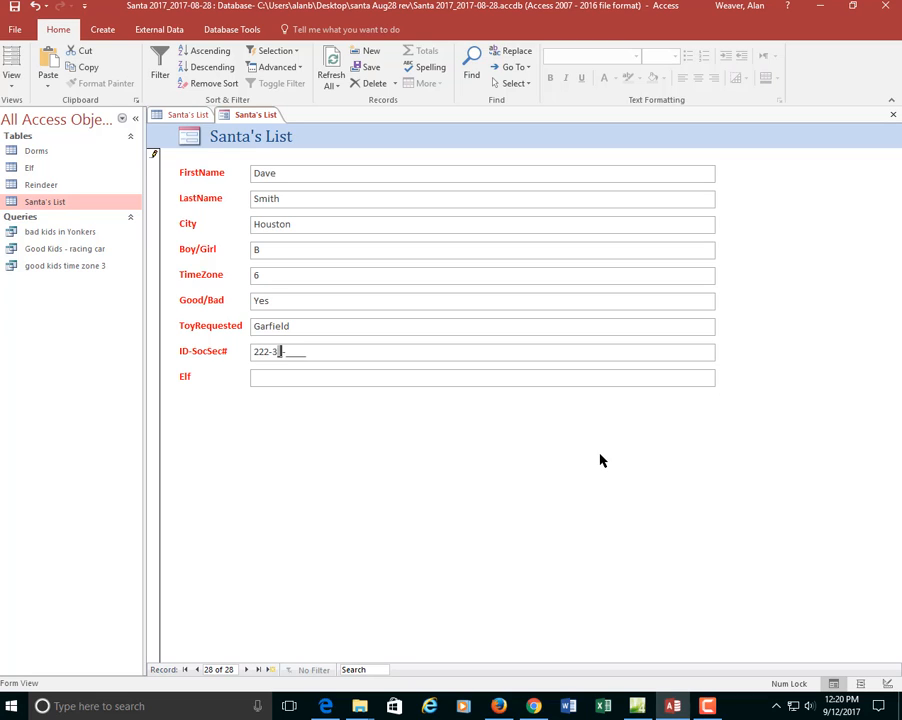
{"action": "type", "text": "3-4444"}
{"action": "key", "text": "Tab"}
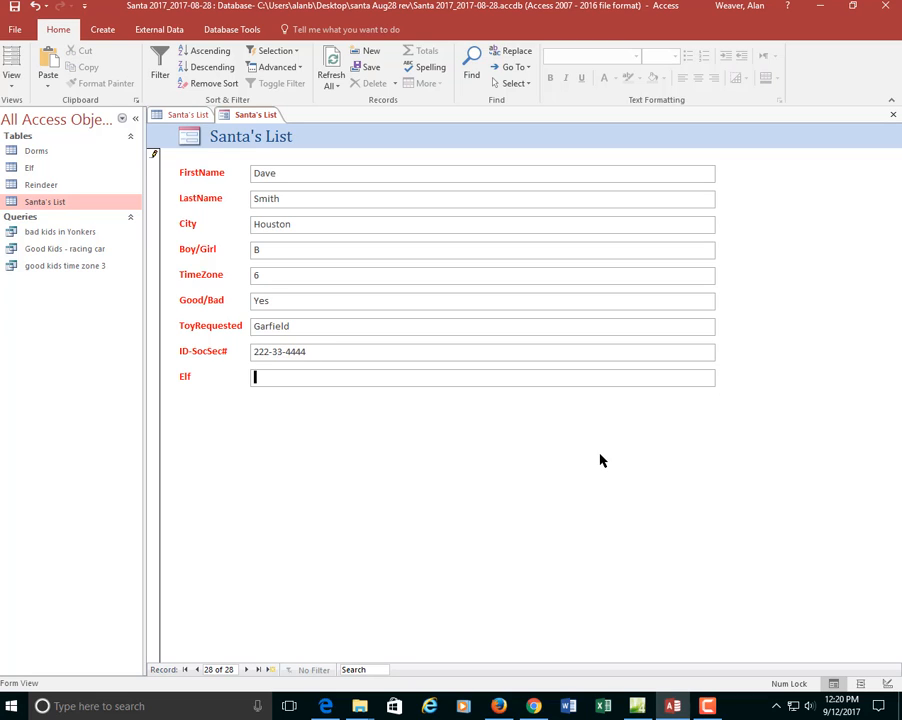
{"action": "key", "text": "Tab"}
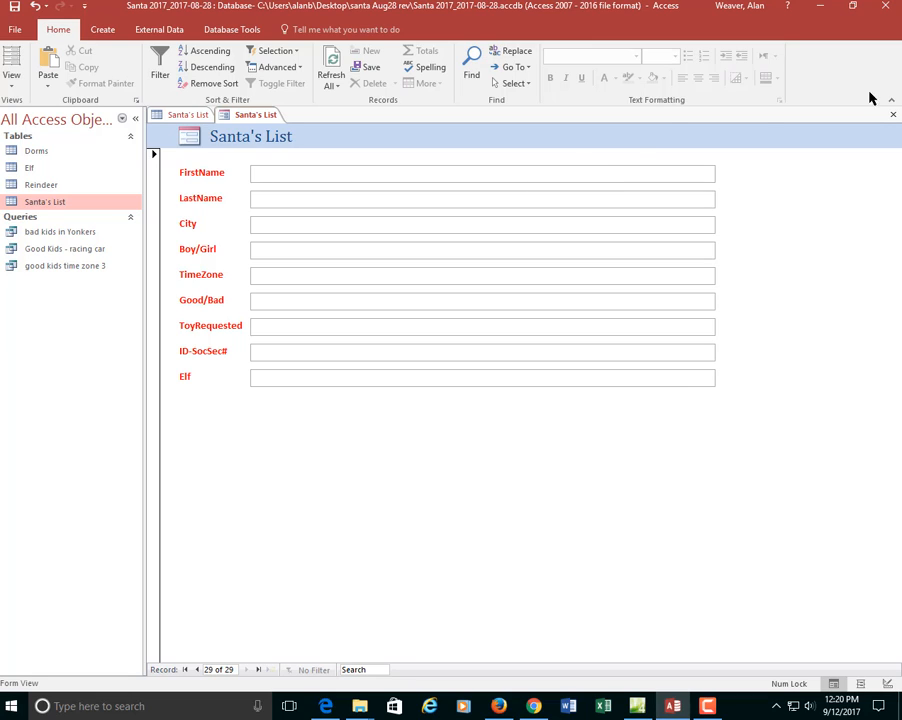
- Switch the form to Design View and narrow the column of field boxes to about 3.3 inches
{"action": "right_click", "coordinate": [258, 115]}
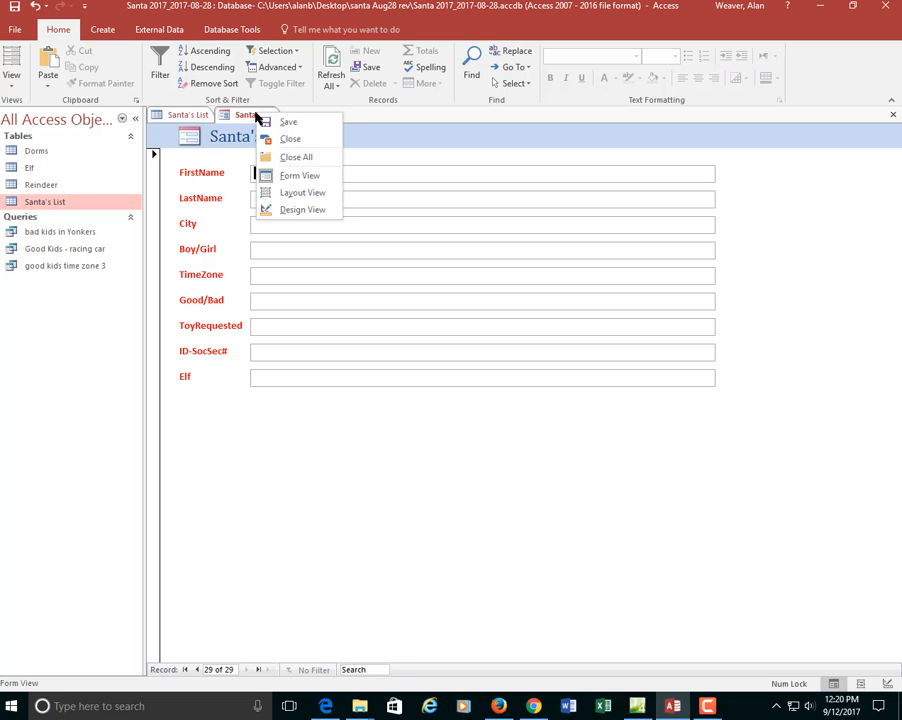
{"action": "left_click", "coordinate": [312, 209]}
{"action": "left_click", "coordinate": [560, 221]}
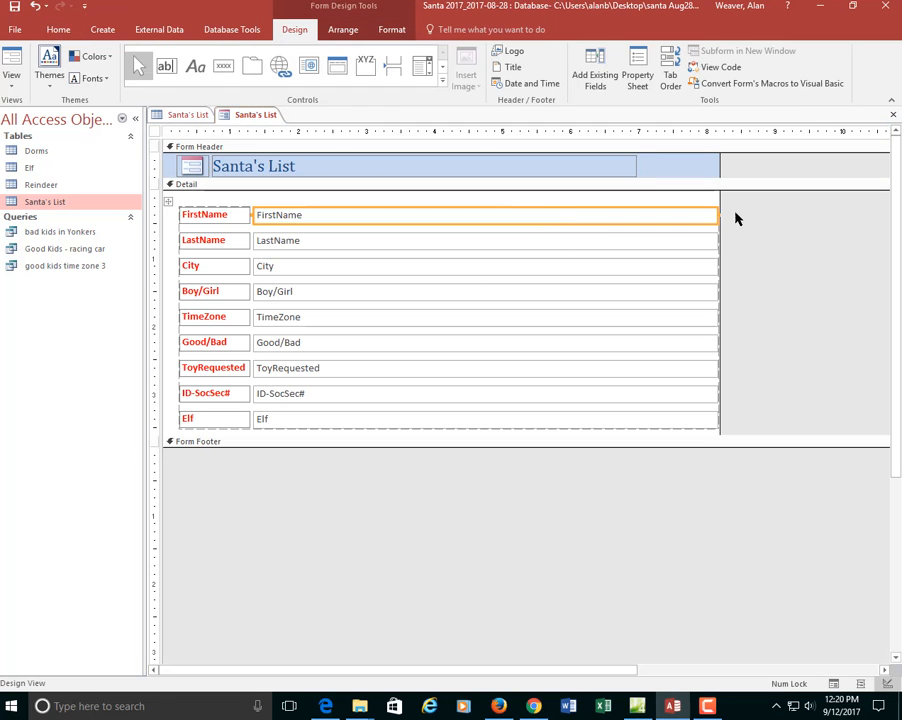
{"action": "left_click_drag", "start_coordinate": [718, 214], "coordinate": [478, 260]}
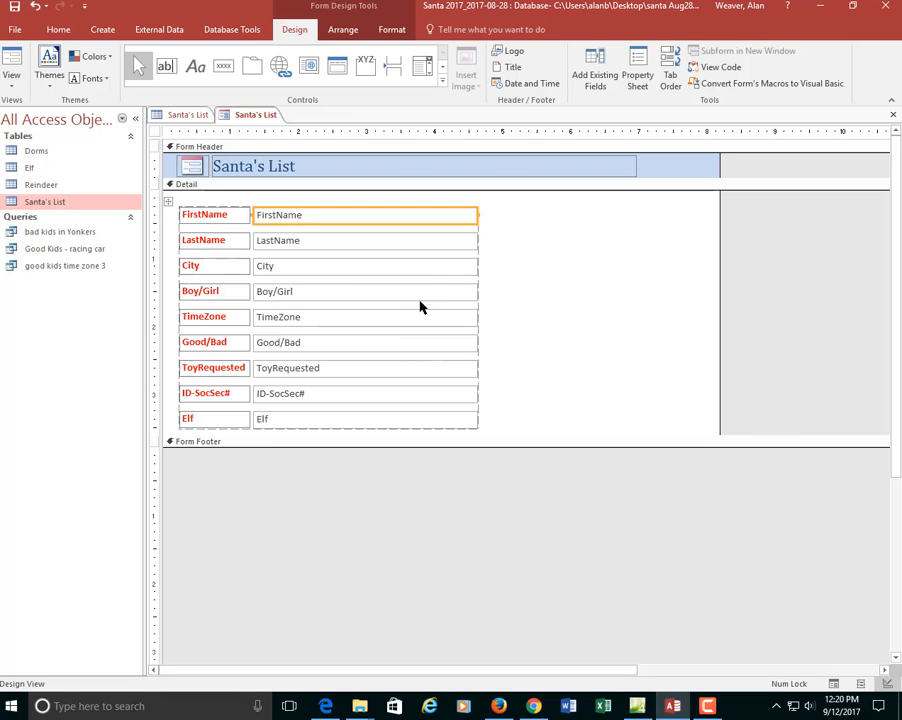
- Separate the LastName label into its own stacked layout and place it, about 1.2 inches wide, beside the FirstName field box
{"action": "left_click", "coordinate": [370, 247]}
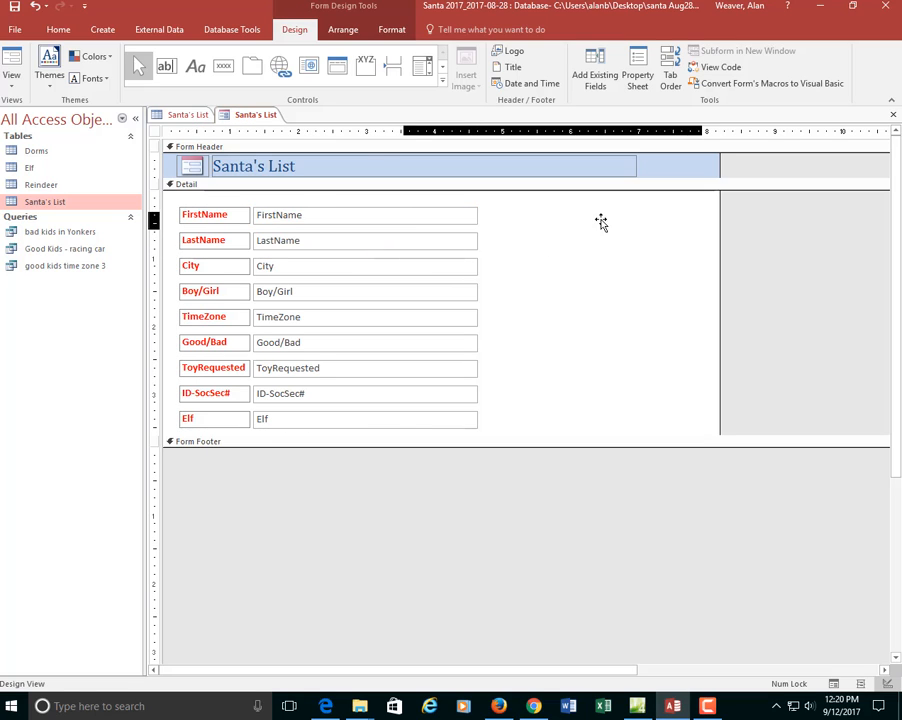
{"action": "left_click", "coordinate": [203, 246]}
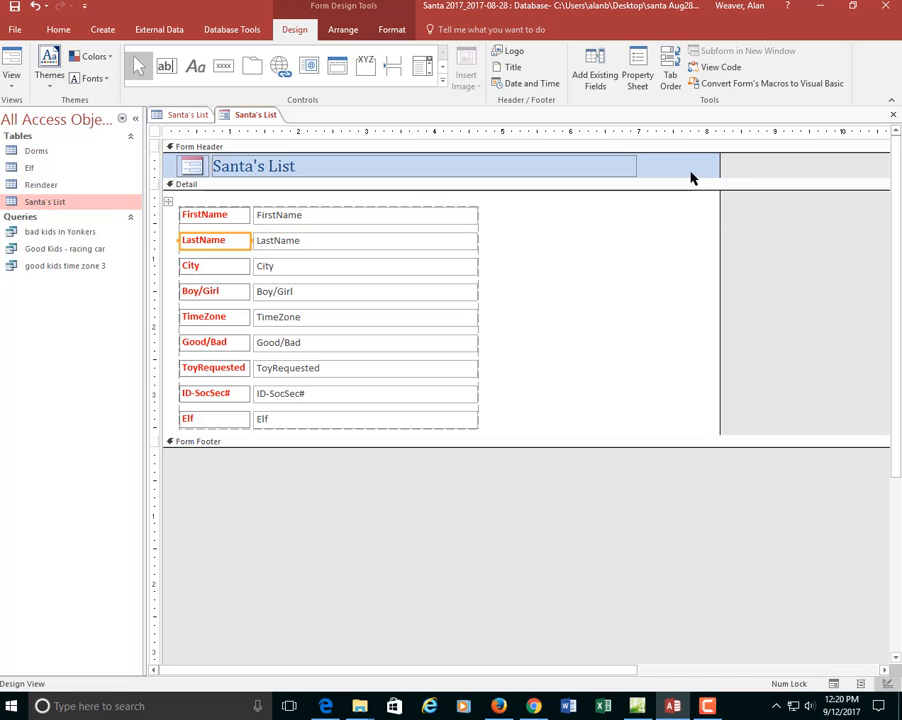
{"action": "left_click", "coordinate": [345, 36]}
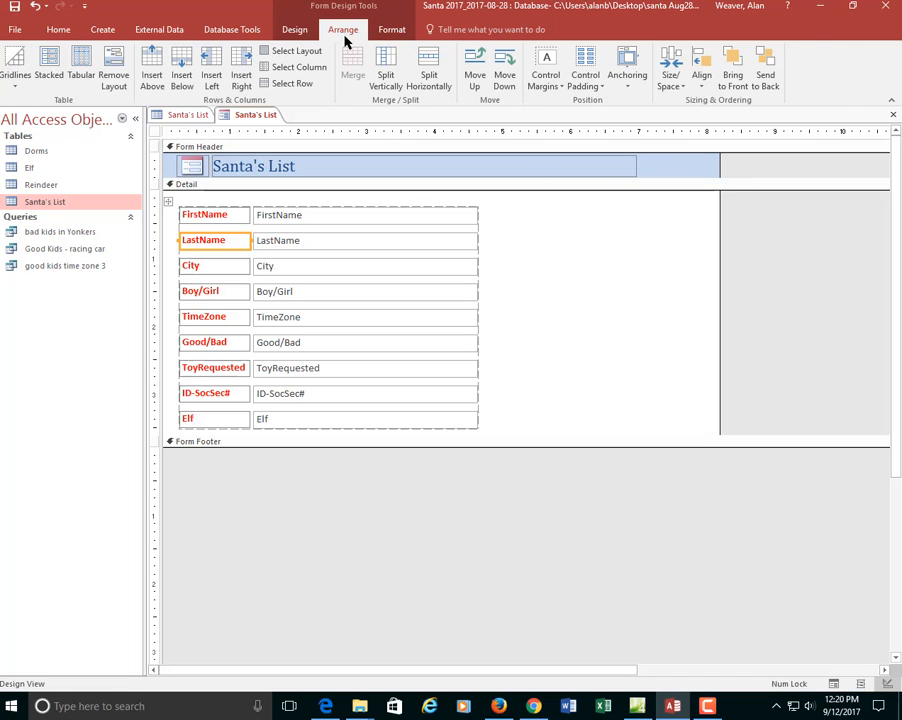
{"action": "left_click", "coordinate": [45, 66]}
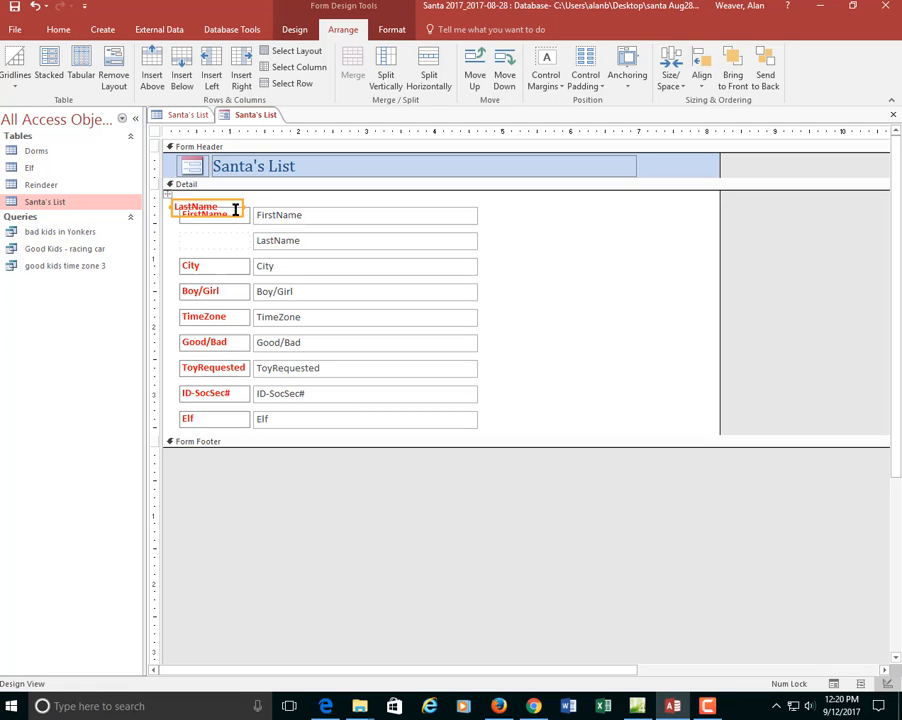
{"action": "left_click_drag", "start_coordinate": [242, 216], "coordinate": [334, 219]}
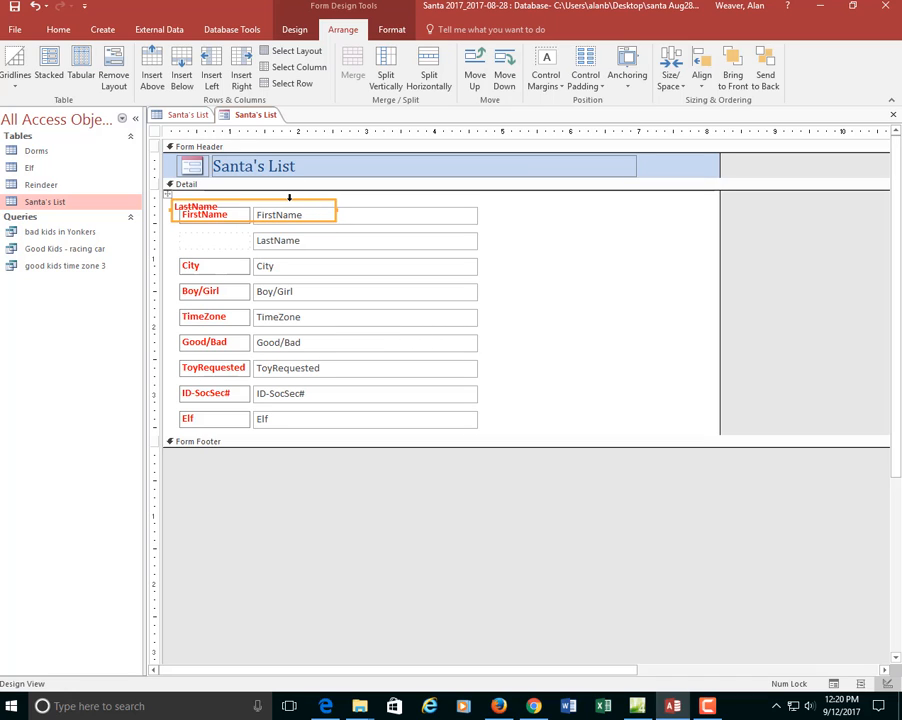
{"action": "left_click_drag", "start_coordinate": [289, 203], "coordinate": [568, 218]}
- Narrow the column of field boxes further to about 3 inches wide using the LastName box
{"action": "left_click", "coordinate": [322, 243]}
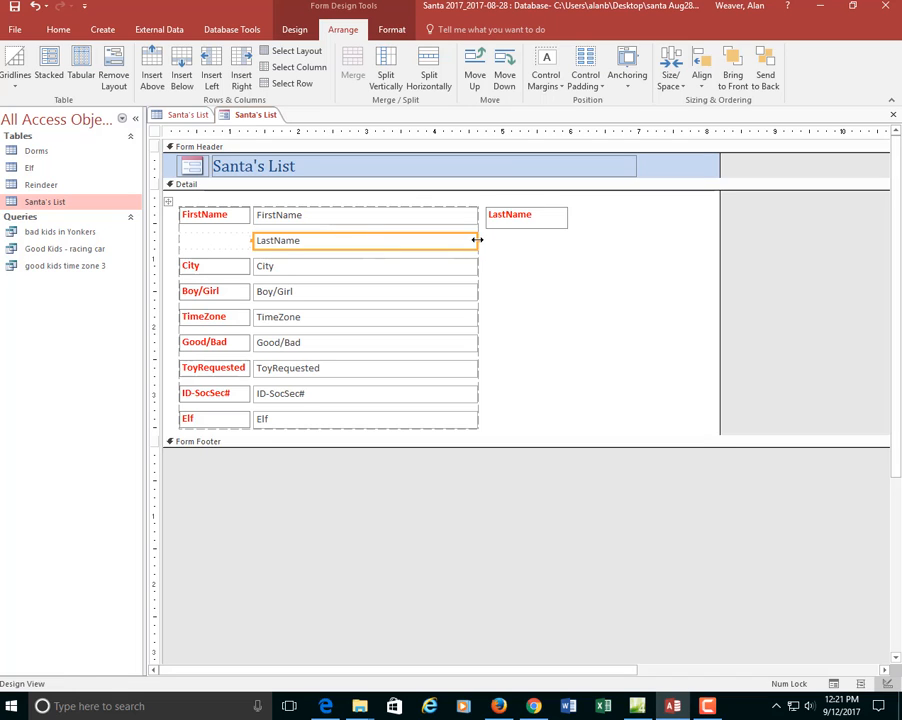
{"action": "mouse_move", "coordinate": [477, 240]}
{"action": "left_mouse_down"}
{"action": "mouse_move", "coordinate": [403, 248]}
{"action": "mouse_move", "coordinate": [466, 247]}
{"action": "left_mouse_up"}
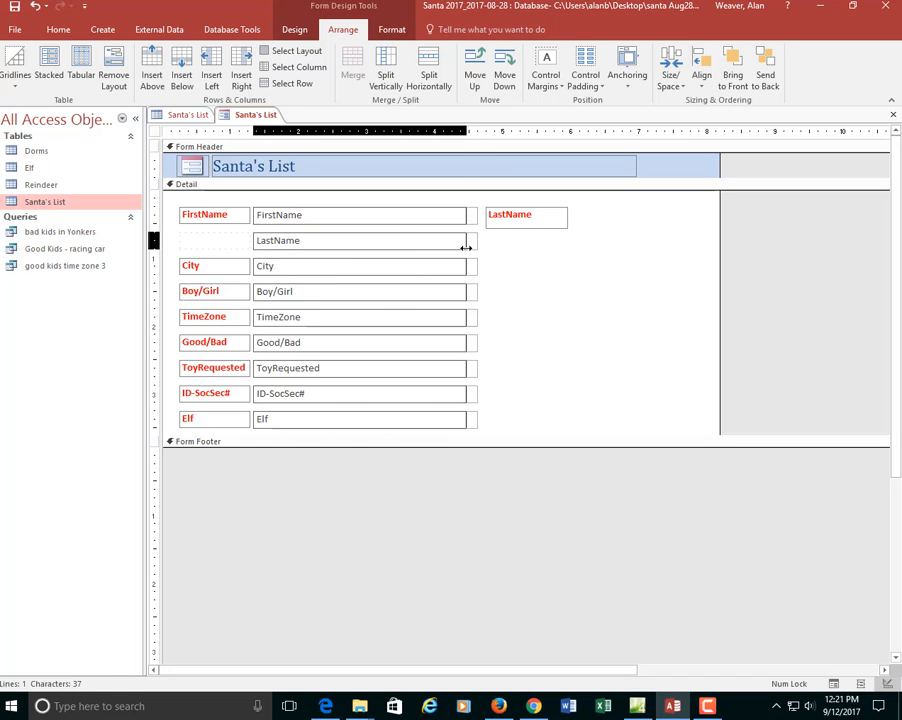
{"action": "left_click", "coordinate": [515, 281]}
{"action": "left_click", "coordinate": [356, 240]}
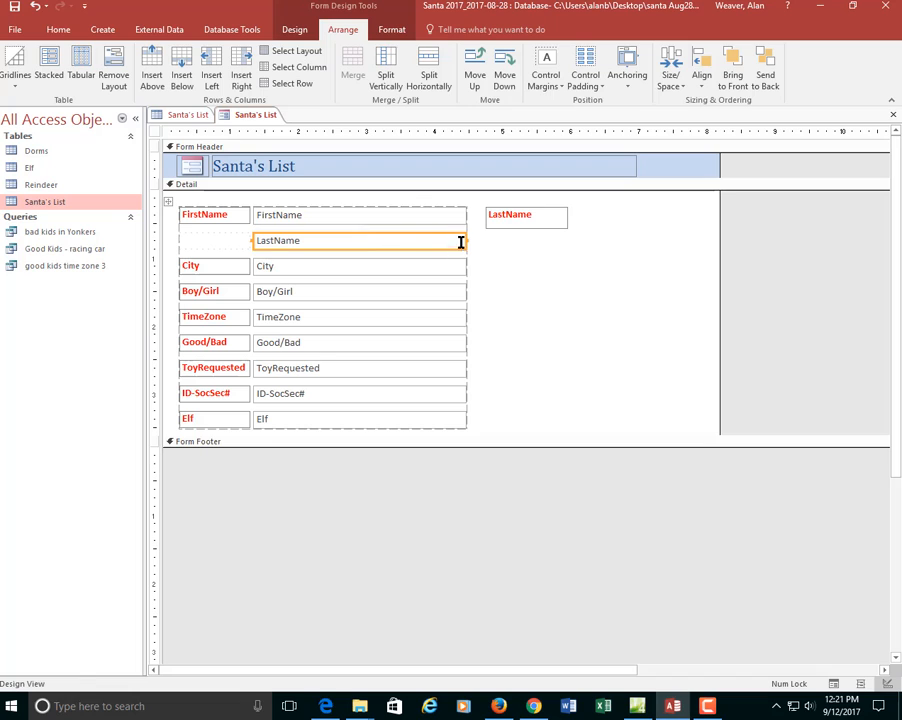
{"action": "mouse_move", "coordinate": [465, 241]}
{"action": "left_mouse_down"}
{"action": "mouse_move", "coordinate": [422, 238]}
{"action": "mouse_move", "coordinate": [457, 240]}
{"action": "left_mouse_up"}
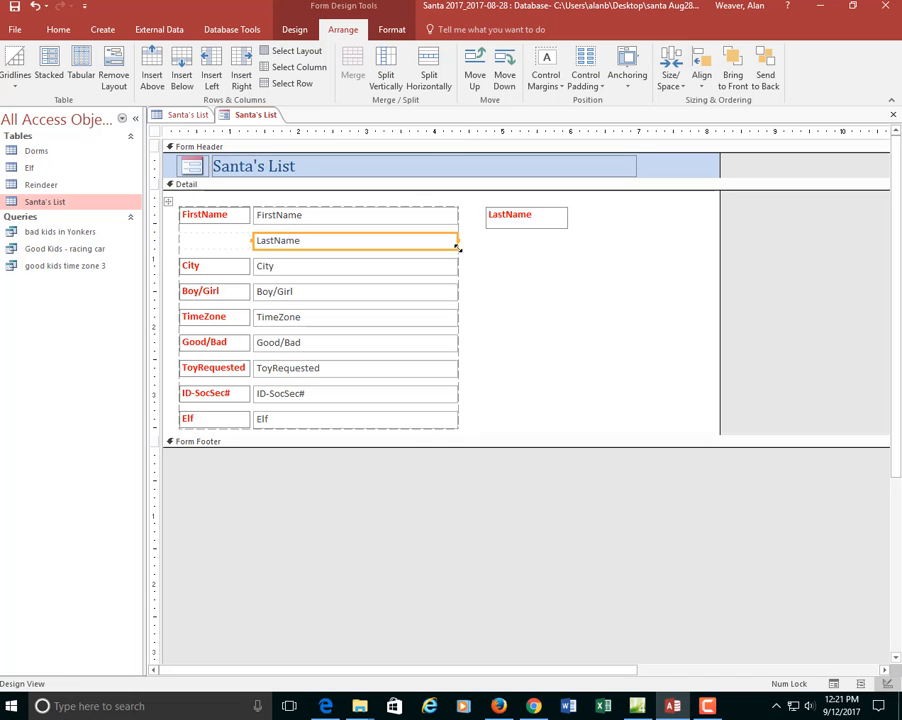
- Try to move the LastName field box out of the column to the empty area below its detached label
{"action": "left_click", "coordinate": [392, 250]}
{"action": "left_click", "coordinate": [391, 242]}
{"action": "left_click_drag", "start_coordinate": [389, 234], "coordinate": [628, 287]}
{"action": "left_click_drag", "start_coordinate": [408, 234], "coordinate": [603, 273]}
{"action": "left_click_drag", "start_coordinate": [396, 234], "coordinate": [395, 275]}
{"action": "left_click_drag", "start_coordinate": [281, 236], "coordinate": [540, 270]}
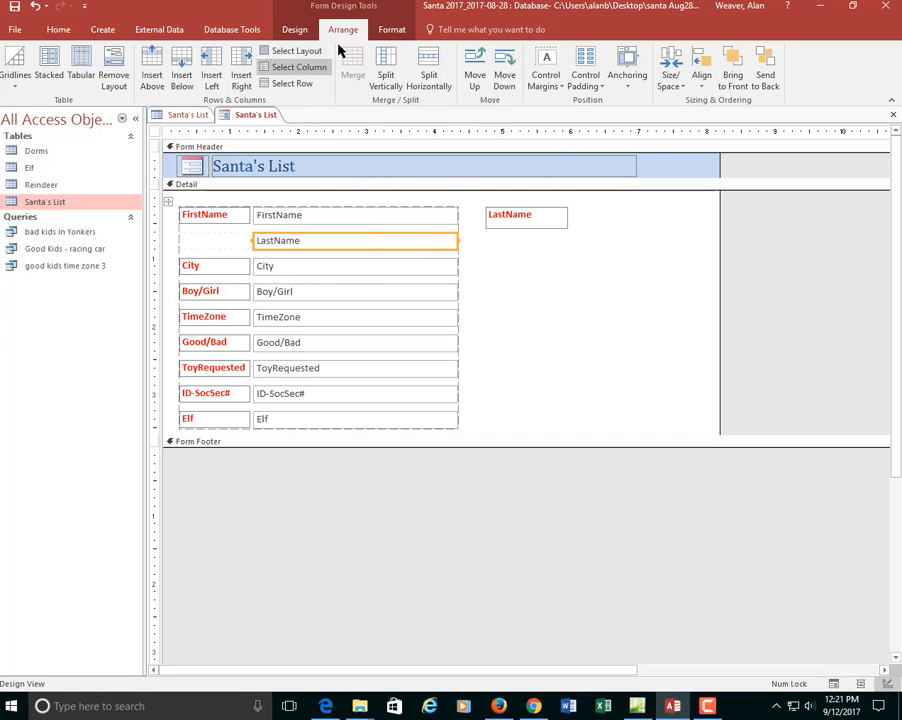
- Separate the LastName field box into its own stacked layout and place it, about 2 inches wide, beside the LastName label
{"action": "left_click", "coordinate": [48, 66]}
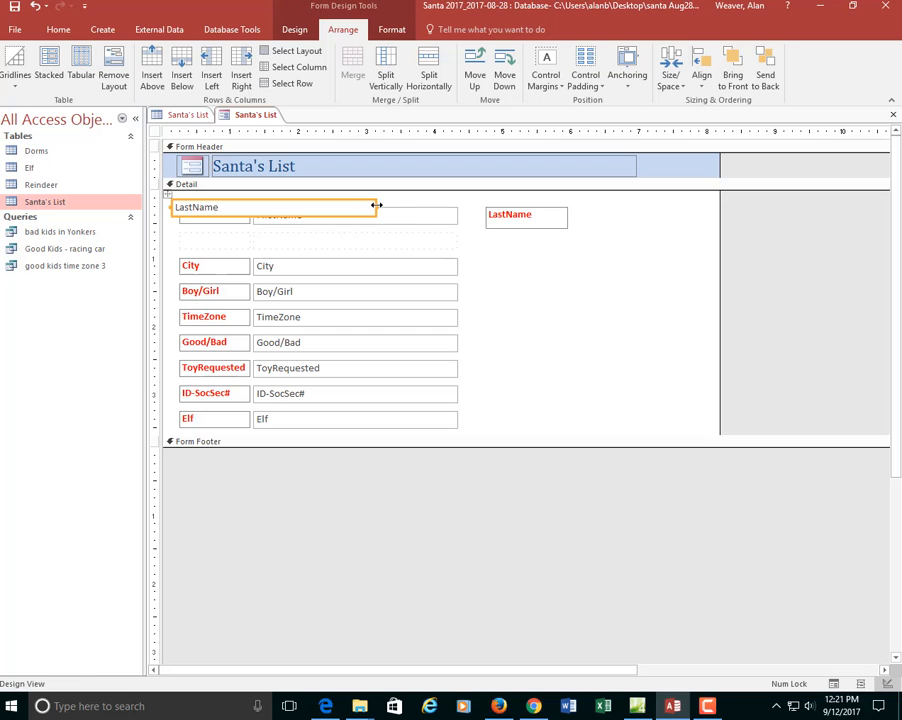
{"action": "left_click_drag", "start_coordinate": [374, 205], "coordinate": [672, 208]}
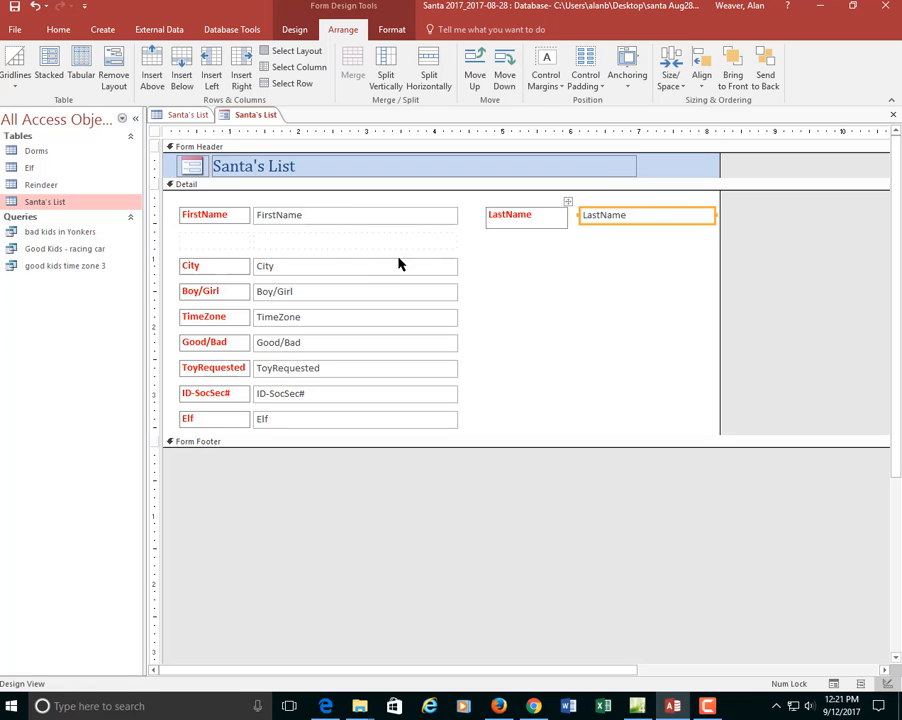
- Separate the City label and field box into their own stacked layout and place them directly below FirstName
{"action": "left_click", "coordinate": [211, 267]}
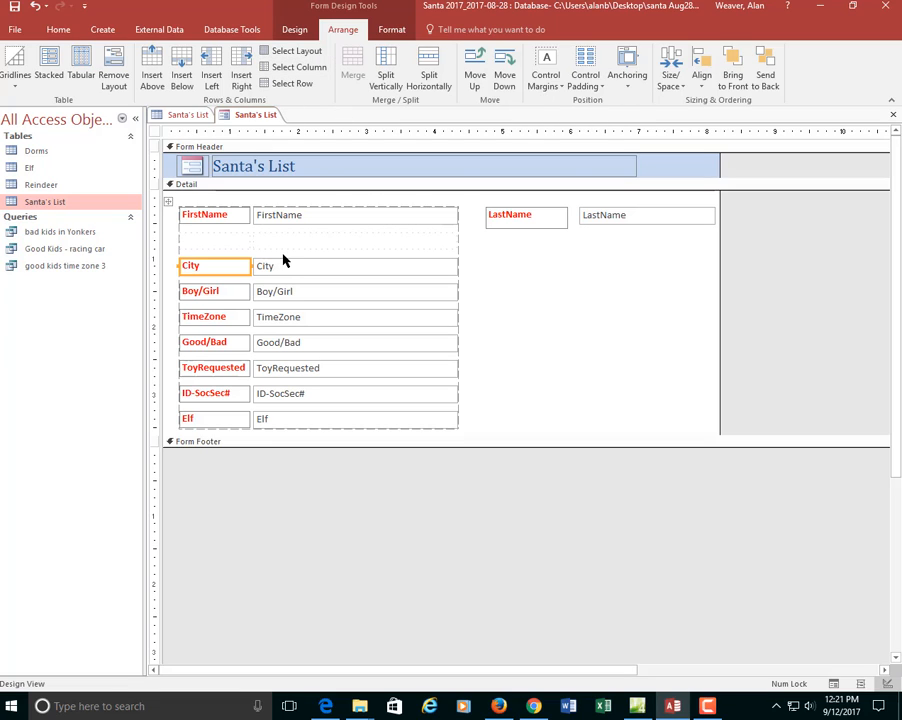
{"action": "left_click", "coordinate": [303, 270], "text": "shift"}
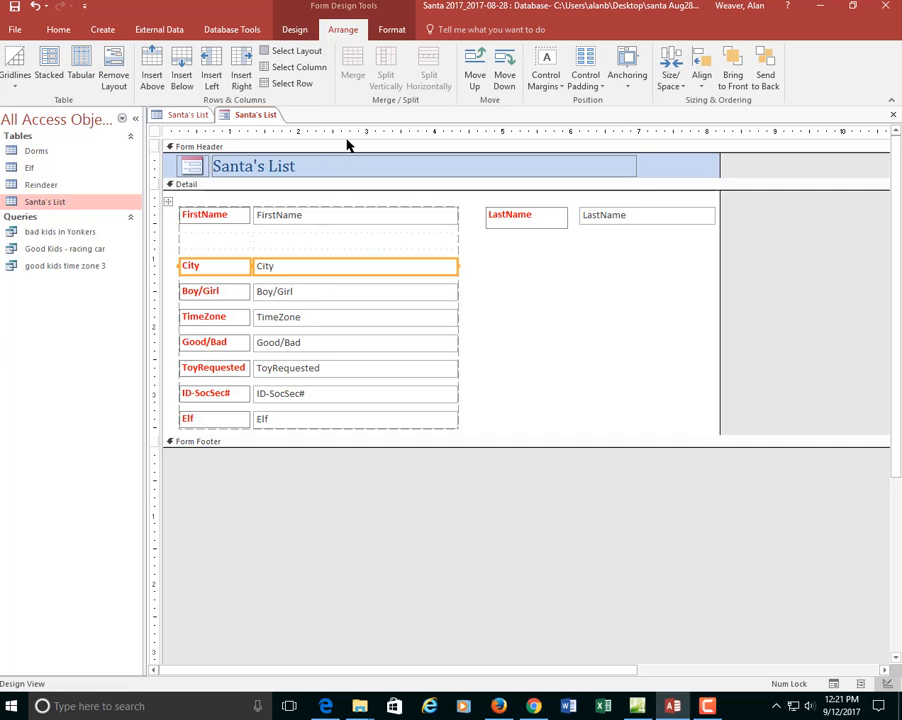
{"action": "left_click", "coordinate": [46, 63]}
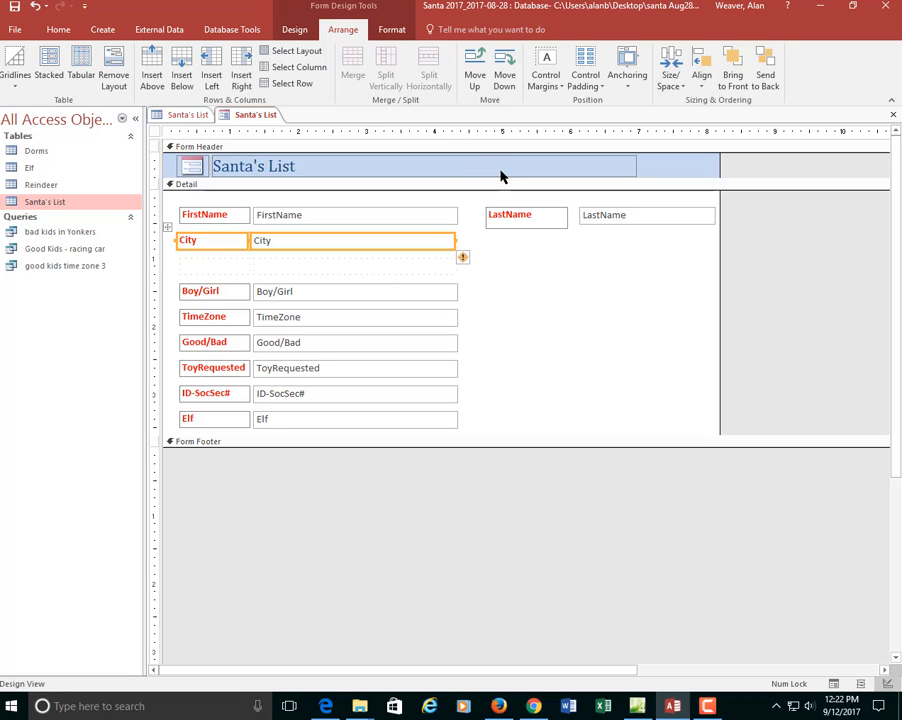
- Separate the Boy/Girl label and field box into their own stacked layout and place them below the LastName label and box
{"action": "left_click", "coordinate": [405, 292]}
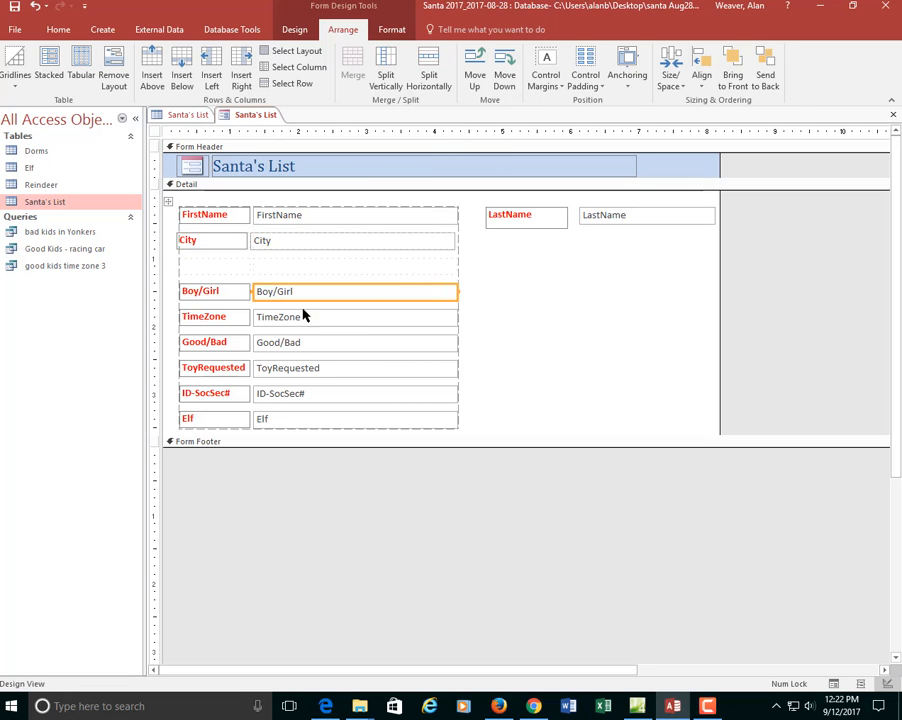
{"action": "left_click", "coordinate": [231, 299], "text": "shift"}
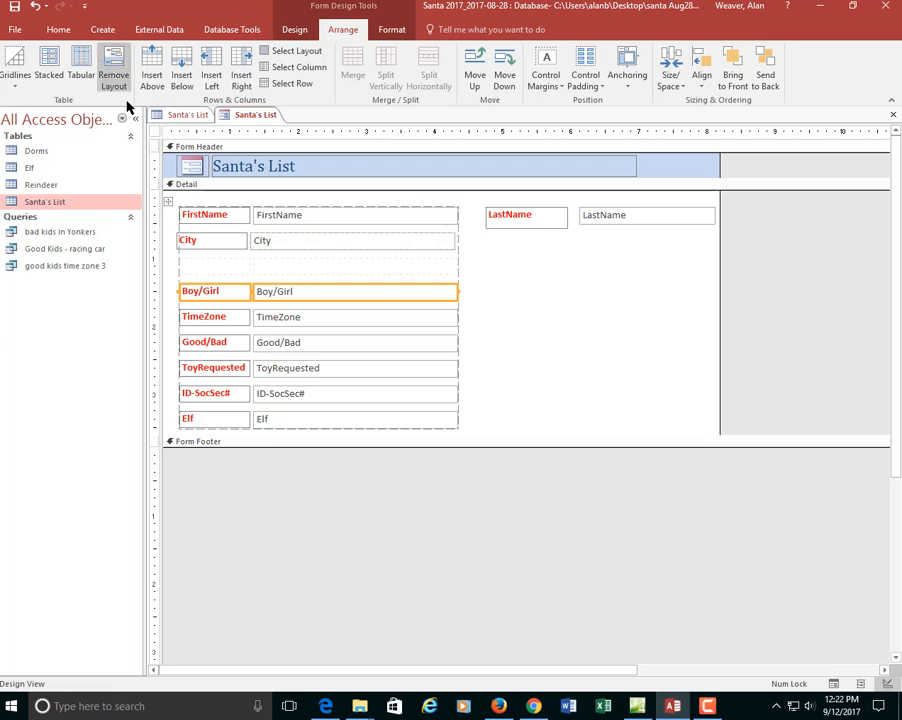
{"action": "left_click", "coordinate": [45, 64]}
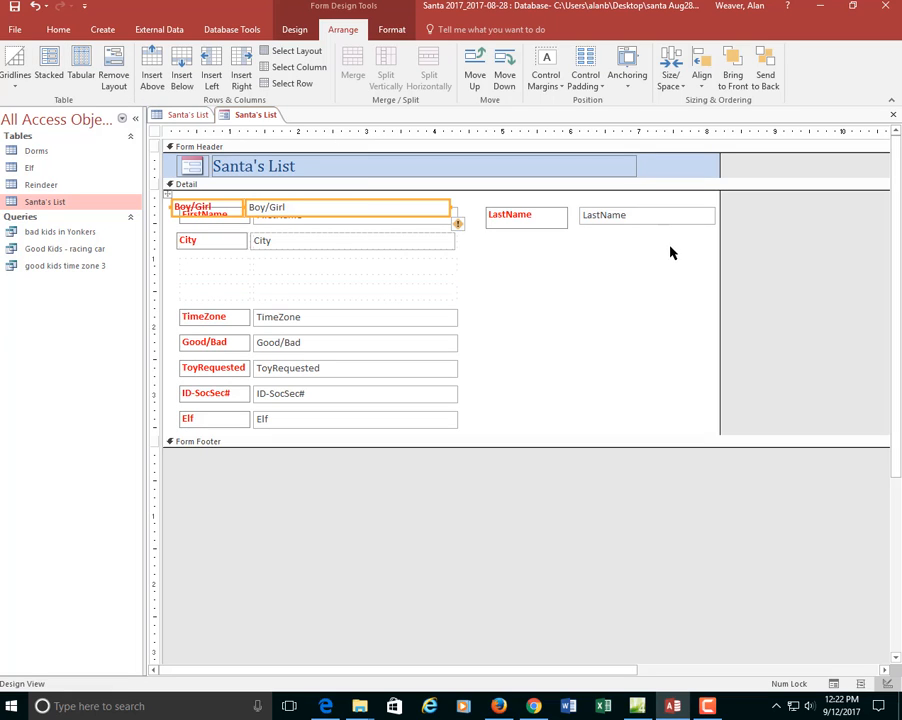
{"action": "mouse_move", "coordinate": [167, 194]}
{"action": "left_mouse_down"}
{"action": "mouse_move", "coordinate": [167, 236]}
{"action": "mouse_move", "coordinate": [263, 240]}
{"action": "left_mouse_up"}
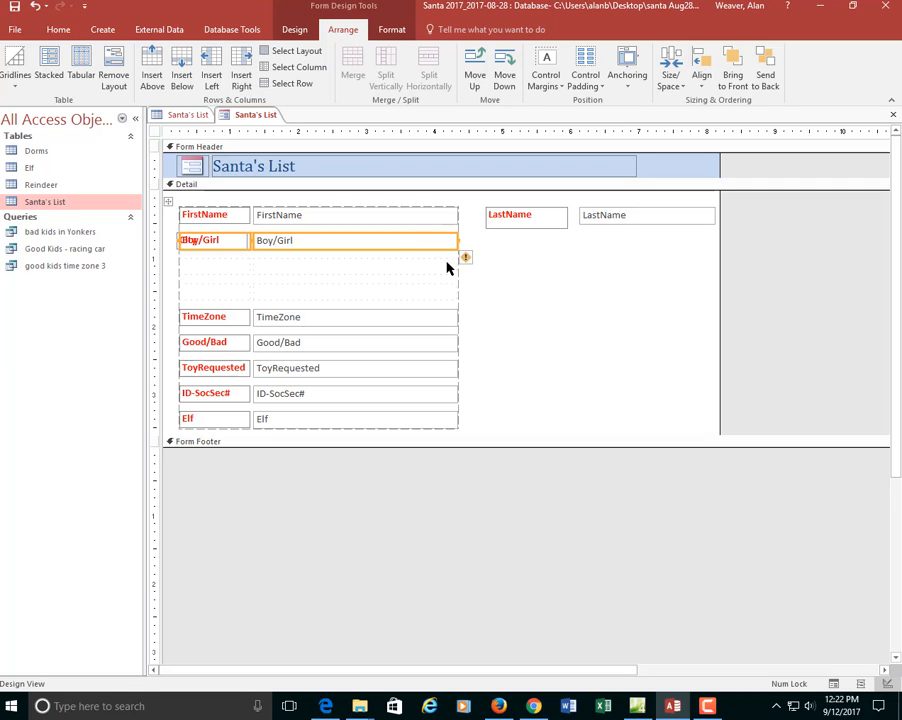
{"action": "left_click", "coordinate": [42, 60]}
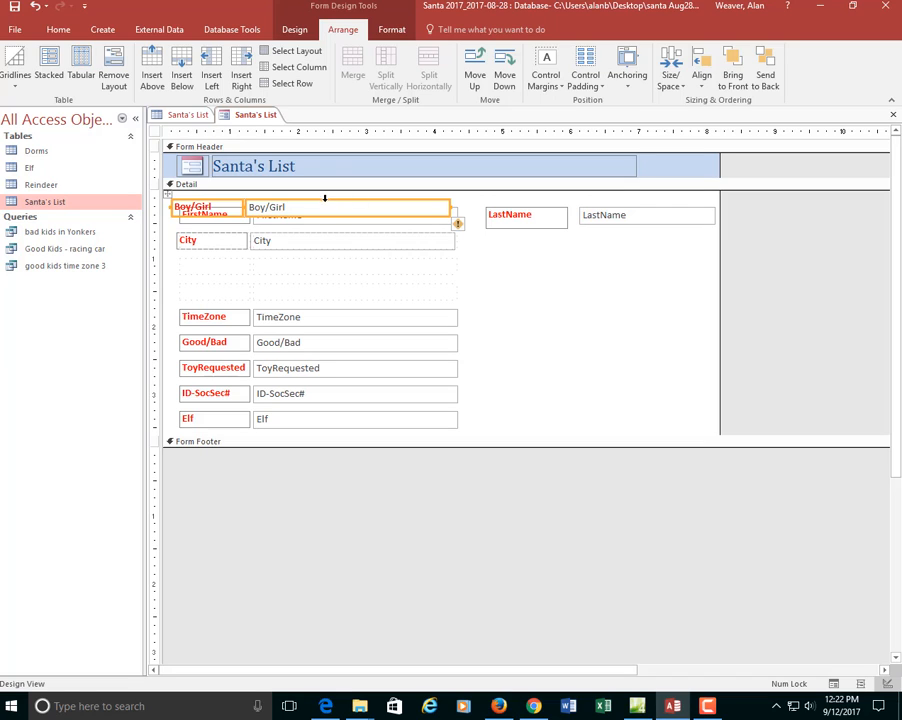
{"action": "left_click_drag", "start_coordinate": [324, 205], "coordinate": [647, 246]}
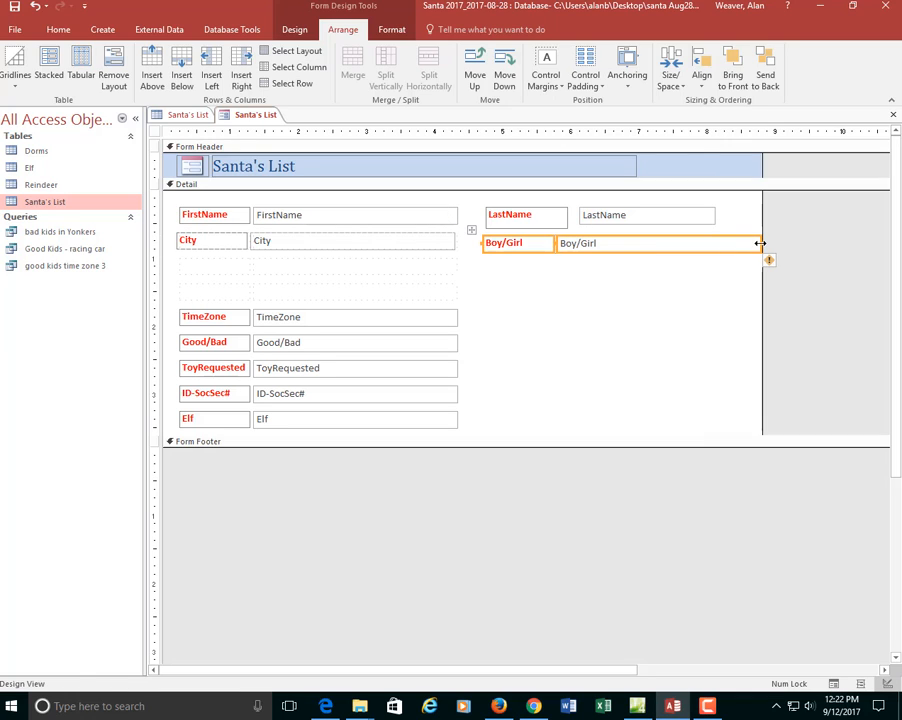
- Narrow the Boy/Girl label to about 0.3 inches and resize its field box to about 2.6 inches wide
{"action": "left_click_drag", "start_coordinate": [760, 243], "coordinate": [711, 244]}
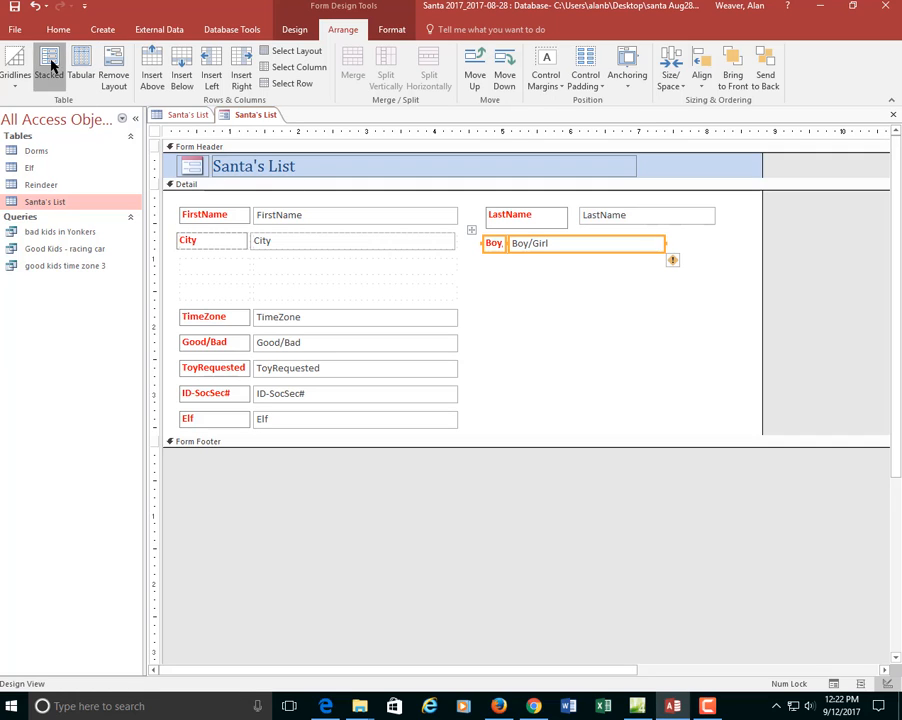
{"action": "left_click", "coordinate": [614, 270]}
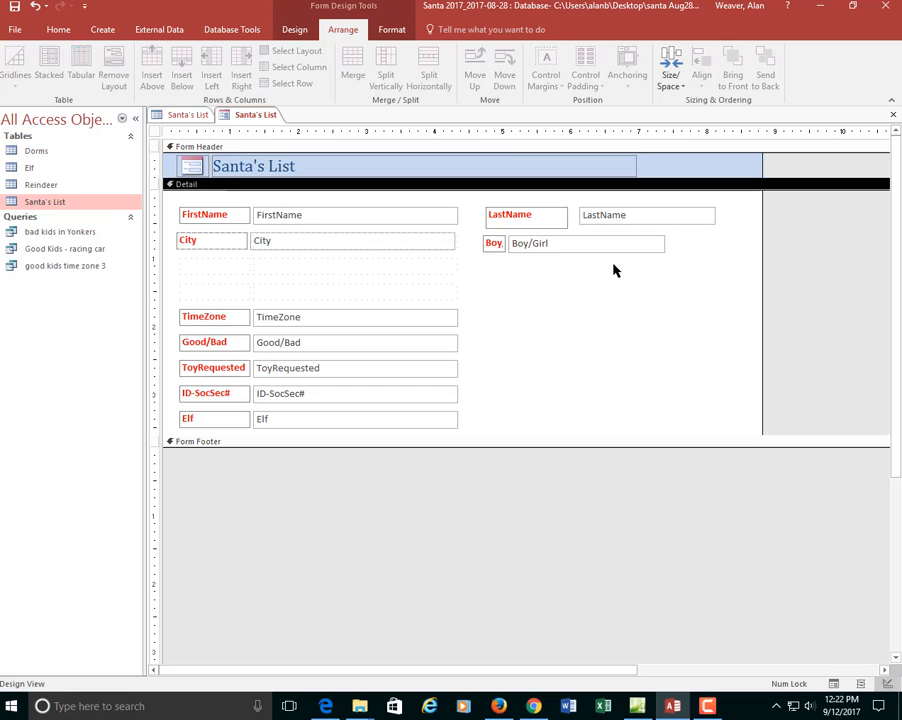
{"action": "left_click", "coordinate": [614, 242]}
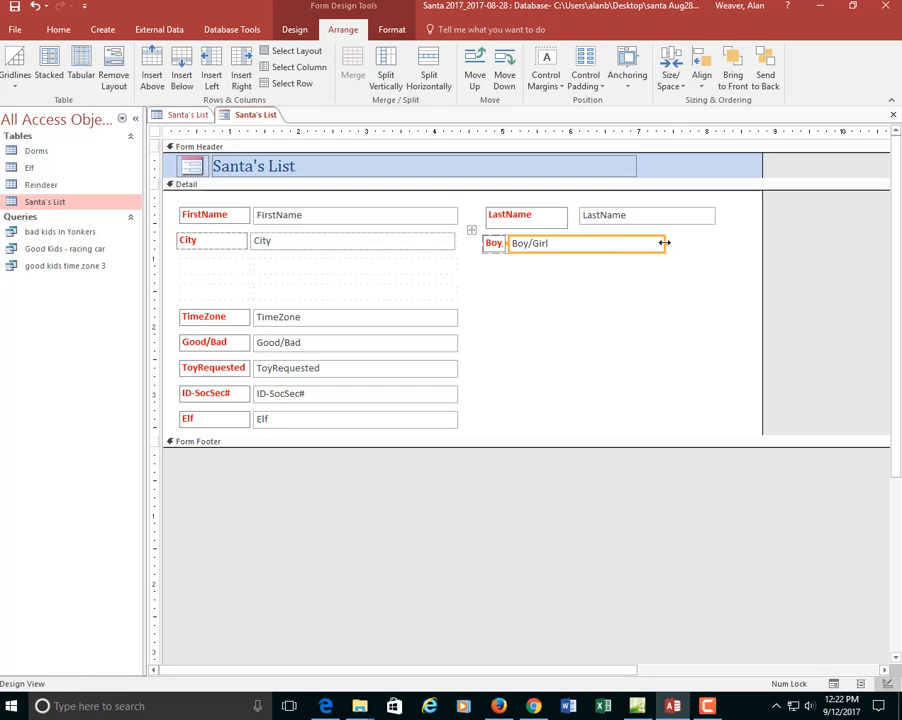
{"action": "left_click_drag", "start_coordinate": [664, 242], "coordinate": [685, 242]}
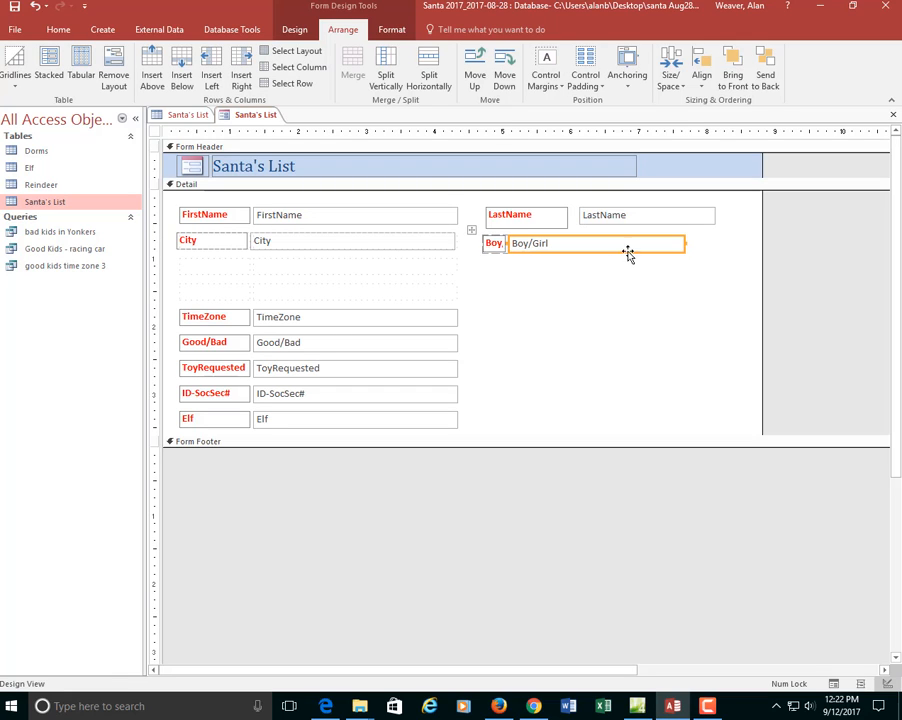
{"action": "double_click", "coordinate": [526, 241]}
{"action": "left_click", "coordinate": [493, 245]}
{"action": "left_click", "coordinate": [581, 297]}
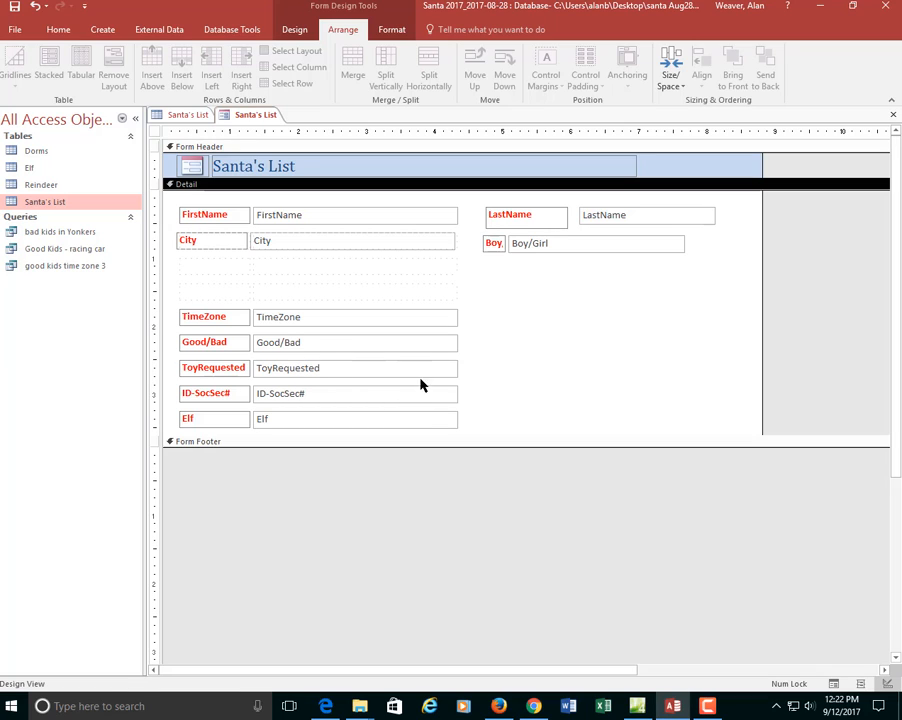
- Separate the TimeZone label and field box into their own stacked layout and place them in line with the Elf row, below Boy/Girl
{"action": "left_click", "coordinate": [362, 317]}
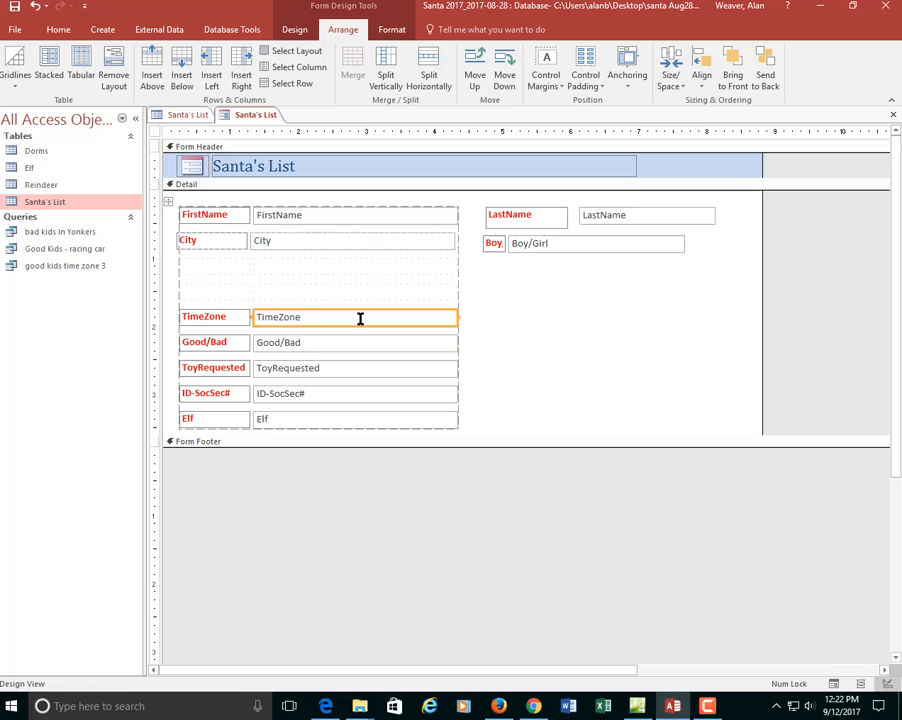
{"action": "key", "text": "Caps_Lock"}
{"action": "left_click", "coordinate": [204, 322]}
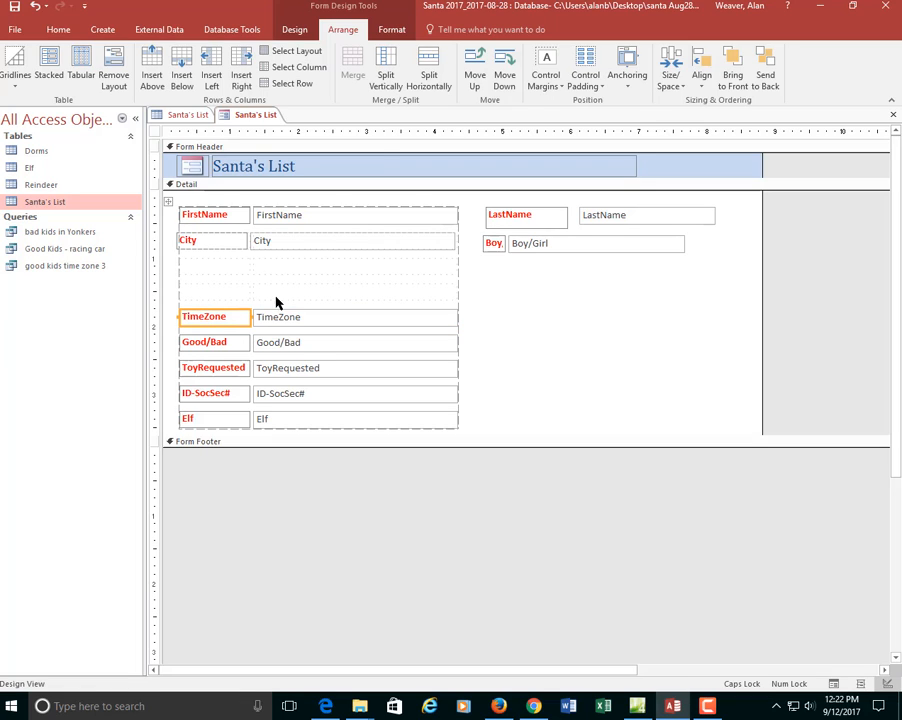
{"action": "left_click", "coordinate": [300, 317]}
{"action": "key", "text": "Caps_Lock"}
{"action": "left_click", "coordinate": [224, 320]}
{"action": "left_click", "coordinate": [317, 322], "text": "shift"}
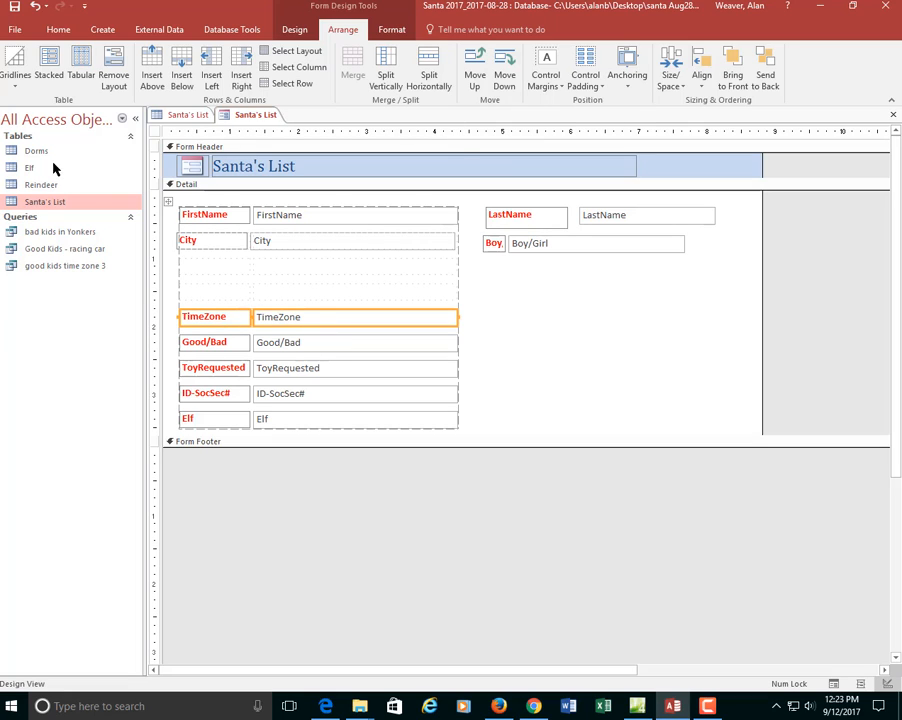
{"action": "left_click", "coordinate": [47, 64]}
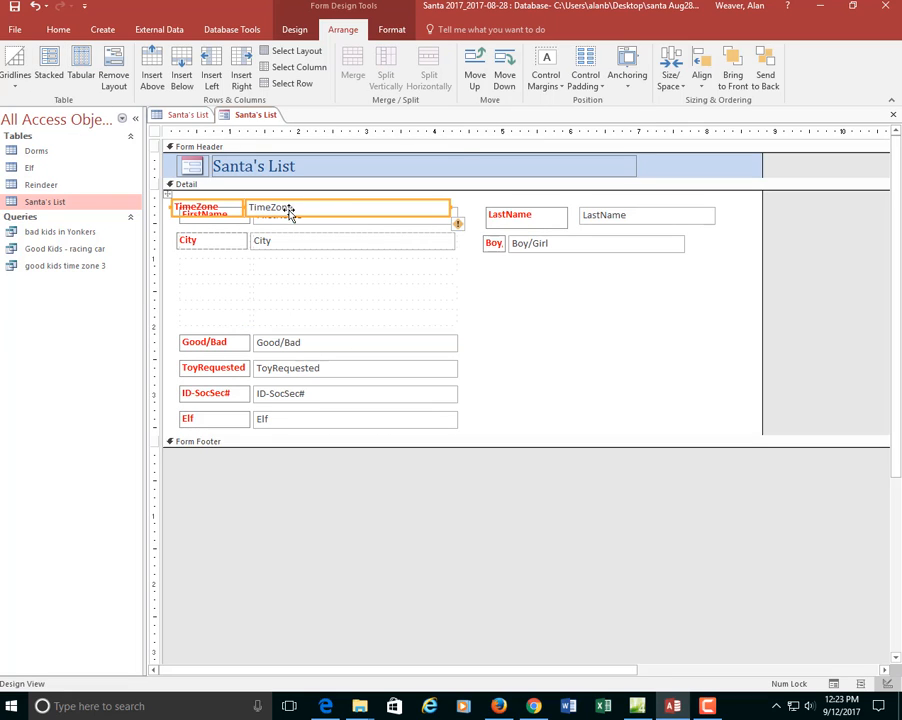
{"action": "left_click_drag", "start_coordinate": [301, 203], "coordinate": [607, 418]}
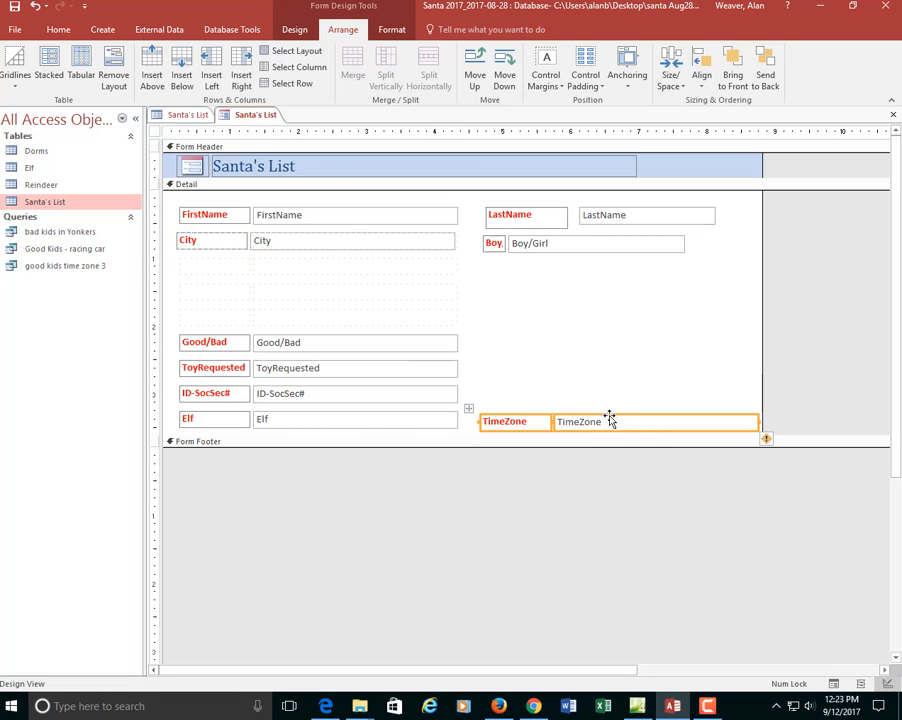
- Move TimeZone to the end of the Detail section's tab order, after City, and apply the new order
{"action": "left_click", "coordinate": [314, 214]}
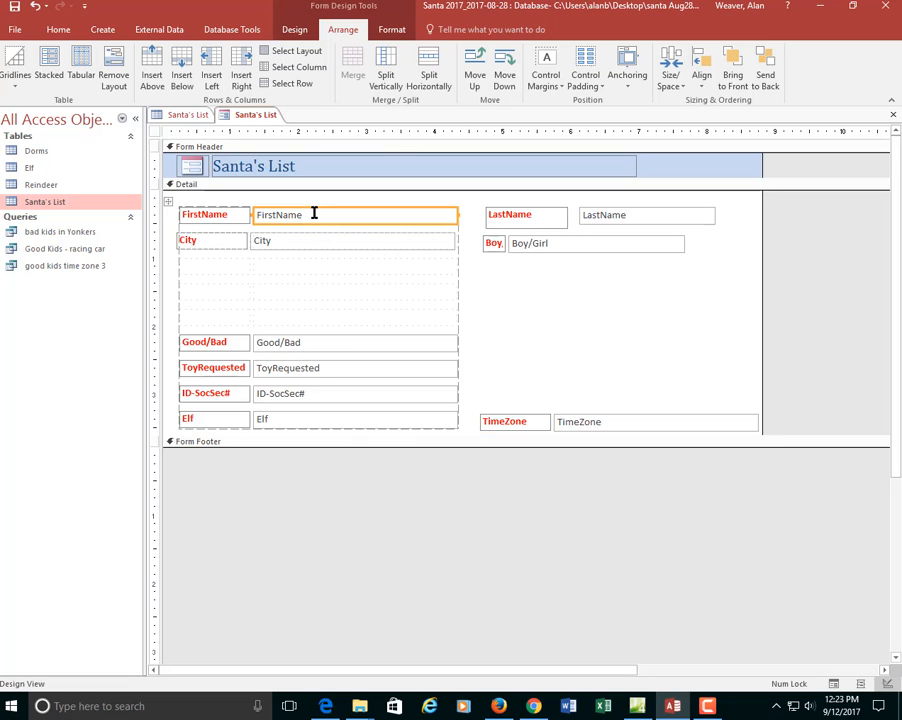
{"action": "right_click", "coordinate": [314, 213]}
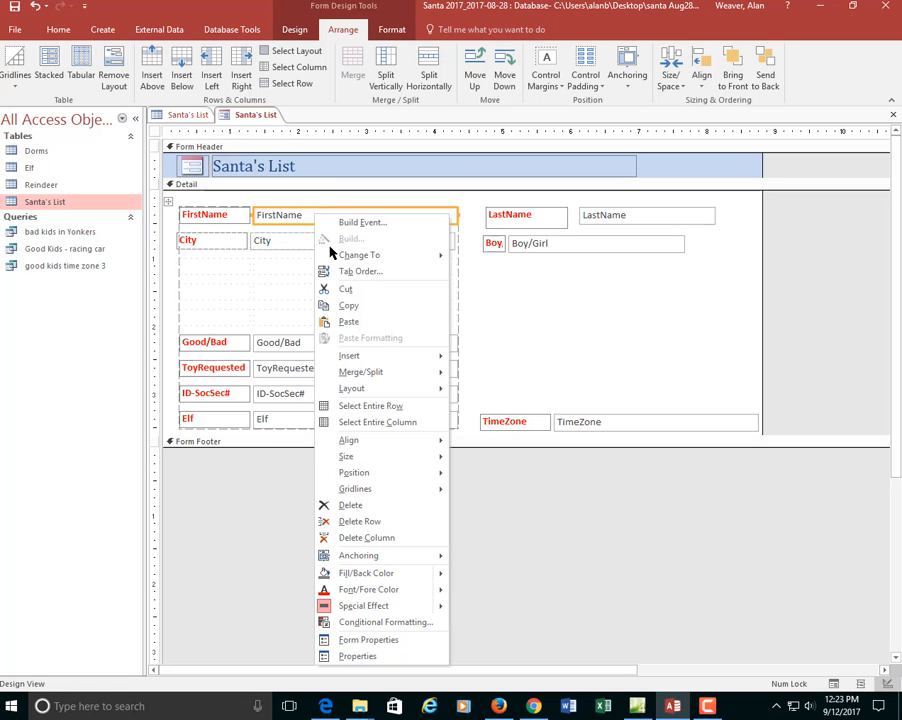
{"action": "left_click", "coordinate": [316, 271]}
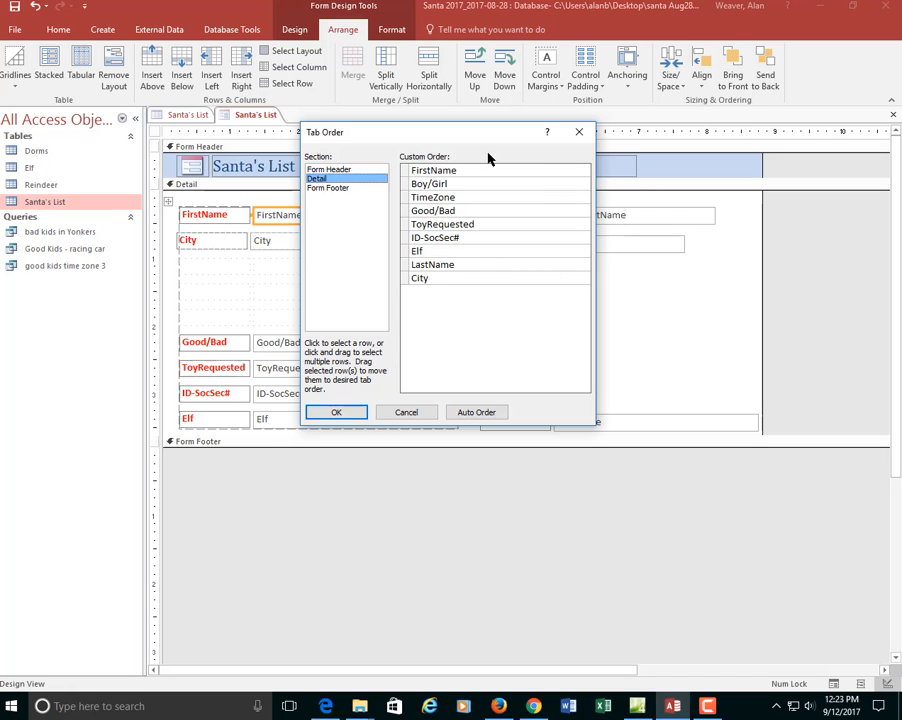
{"action": "left_click_drag", "start_coordinate": [486, 140], "coordinate": [318, 143]}
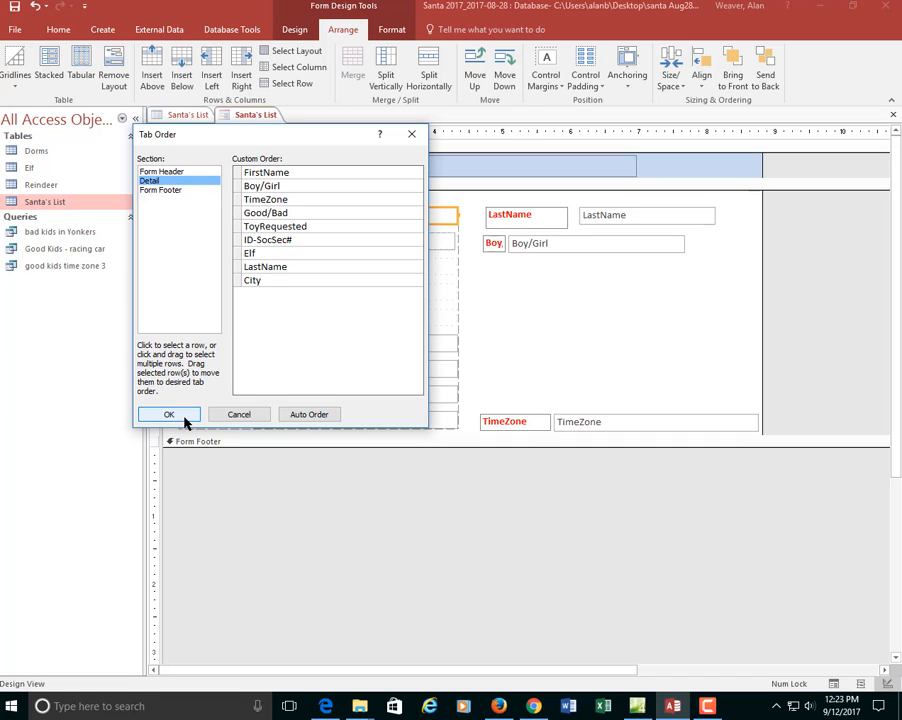
{"action": "left_click", "coordinate": [239, 213]}
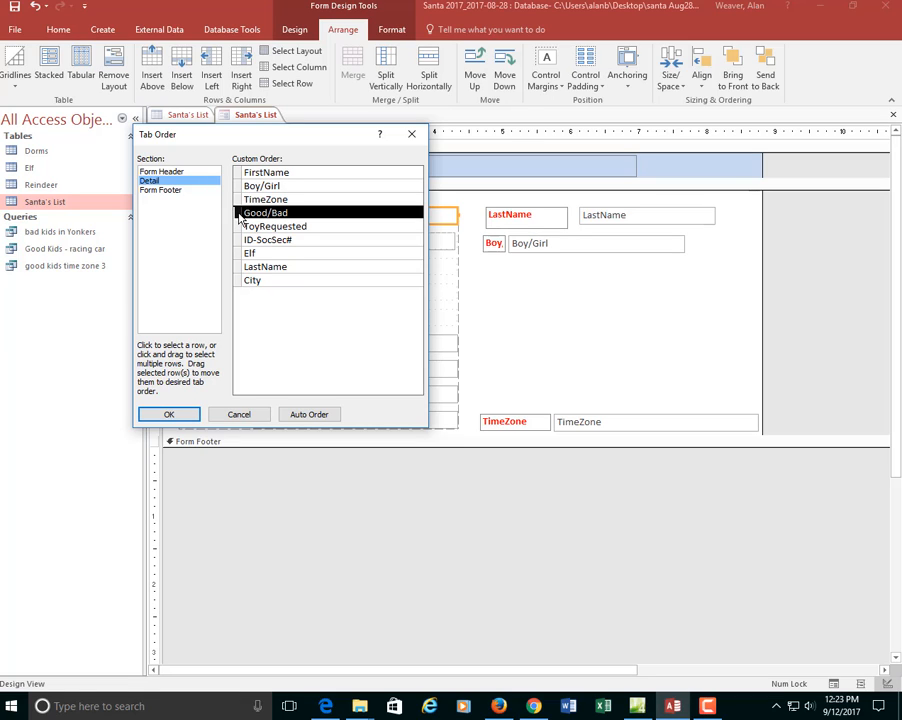
{"action": "left_click_drag", "start_coordinate": [239, 216], "coordinate": [239, 246]}
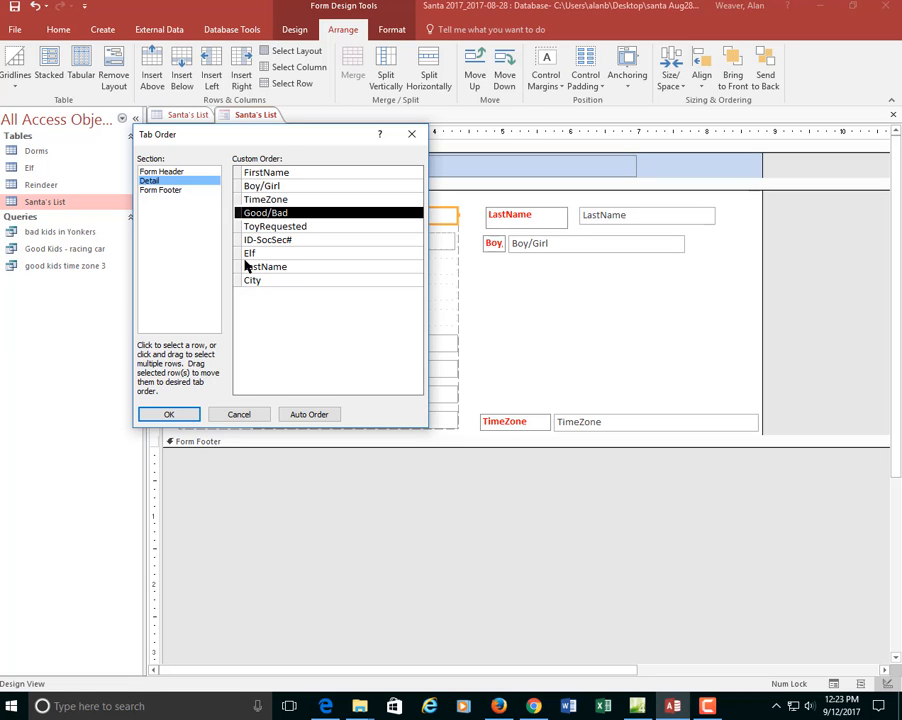
{"action": "left_click", "coordinate": [238, 199]}
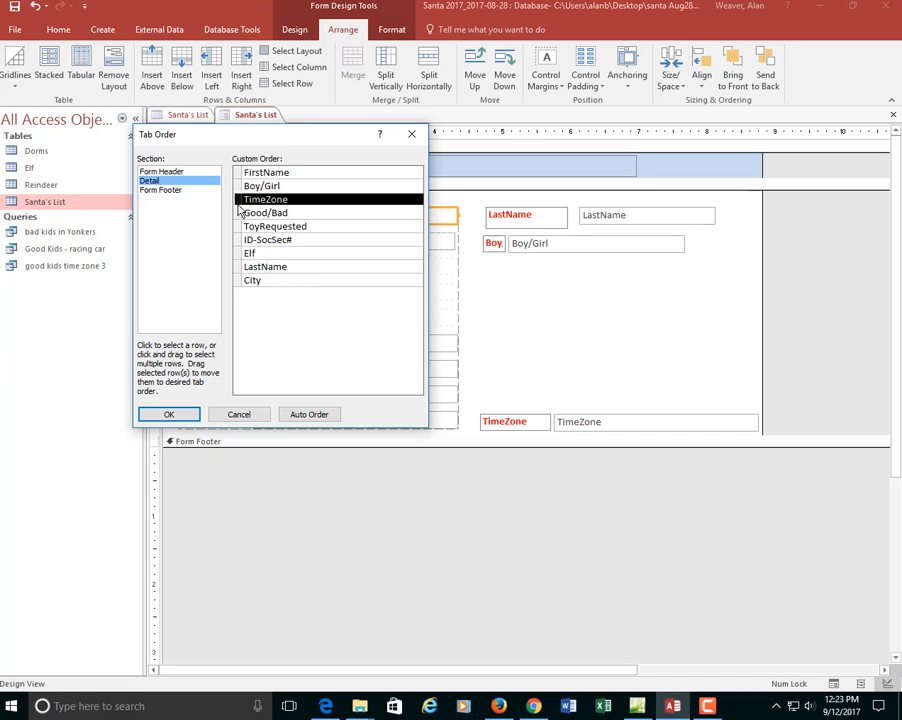
{"action": "left_click_drag", "start_coordinate": [240, 208], "coordinate": [242, 300]}
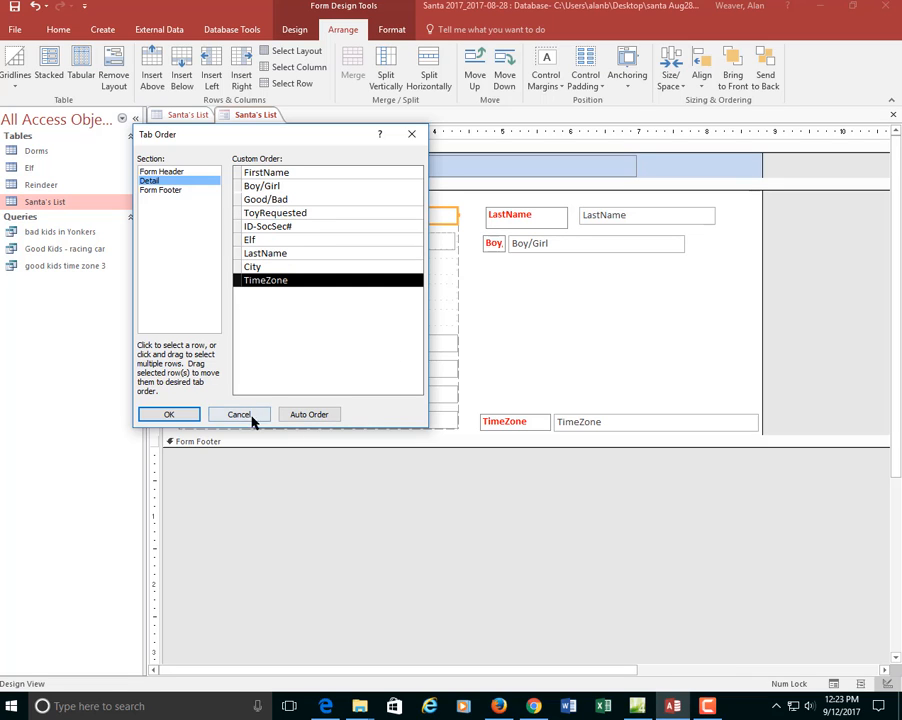
{"action": "left_click", "coordinate": [182, 416]}
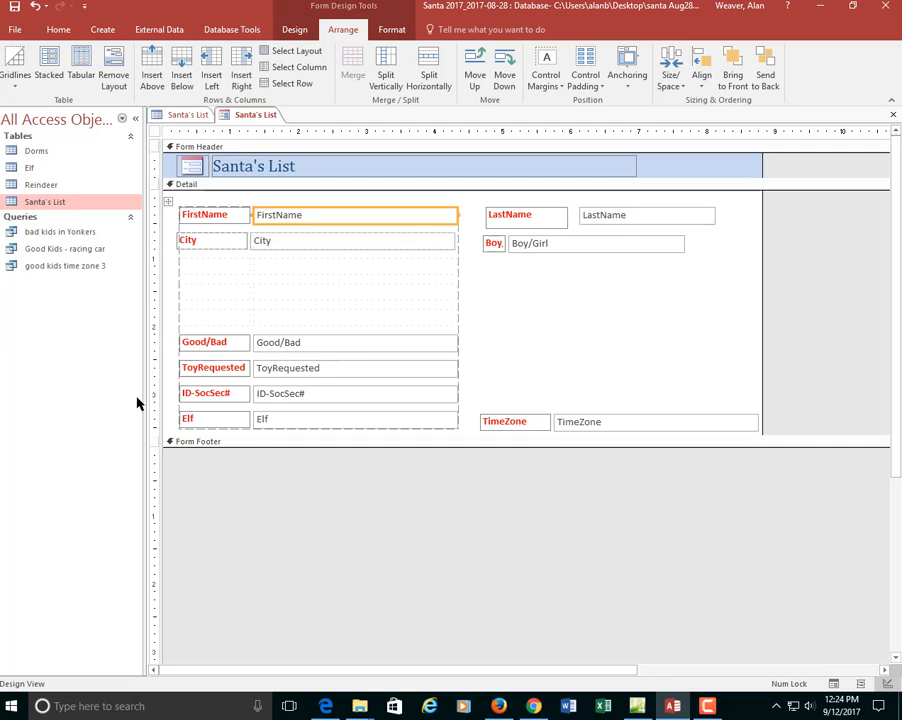
- Show the form in Form View and move through its fields one by one to check the tab order
{"action": "right_click", "coordinate": [242, 115]}
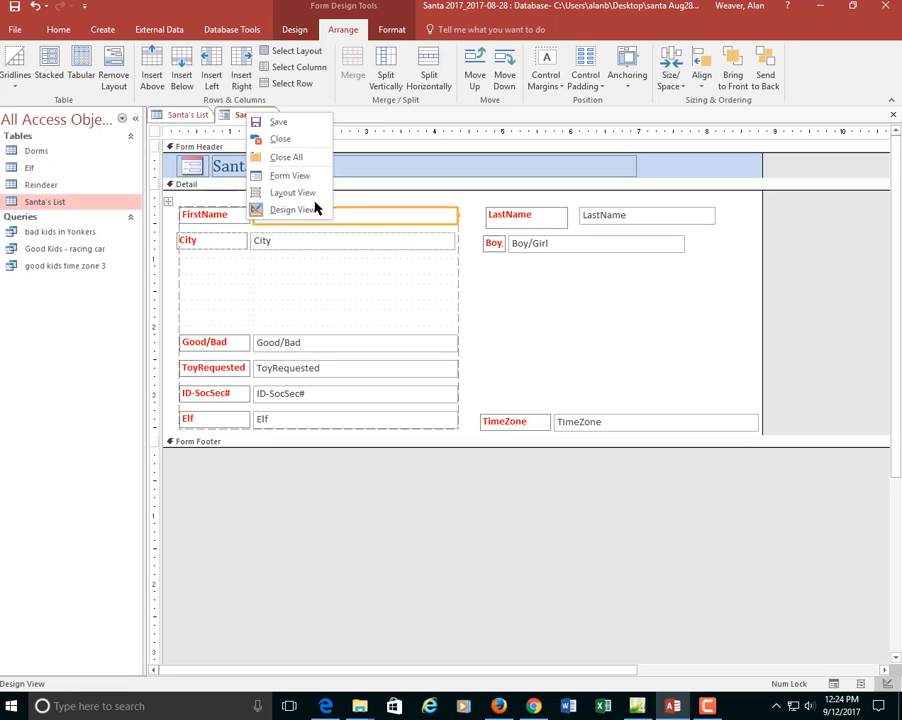
{"action": "left_click", "coordinate": [289, 178]}
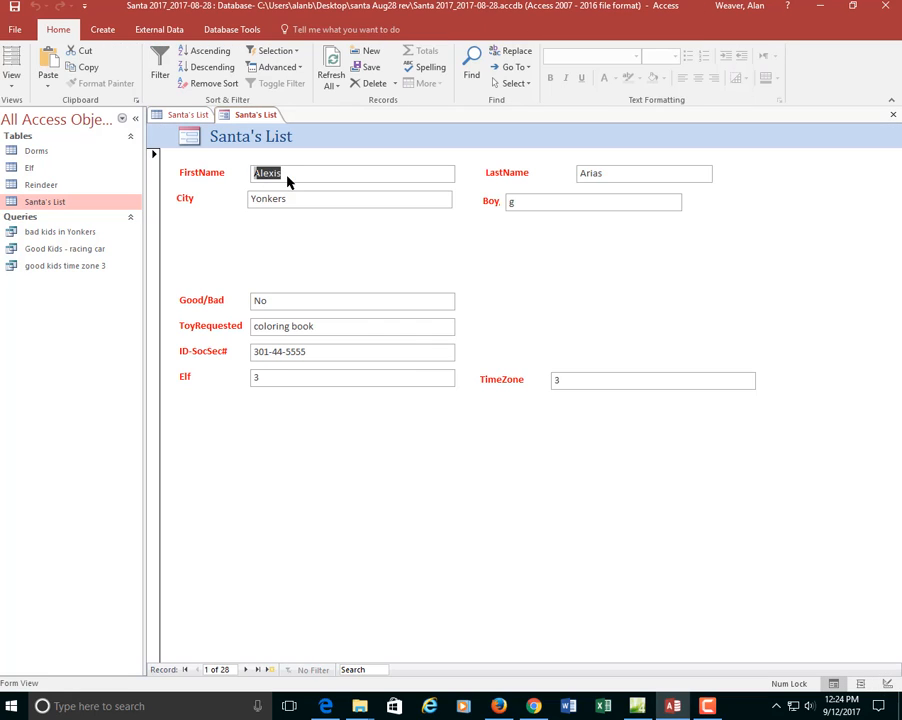
{"action": "left_click", "coordinate": [450, 270]}
{"action": "key", "text": "Tab"}
{"action": "key", "text": "Tab"}
{"action": "key", "text": "Tab"}
{"action": "key", "text": "Tab"}
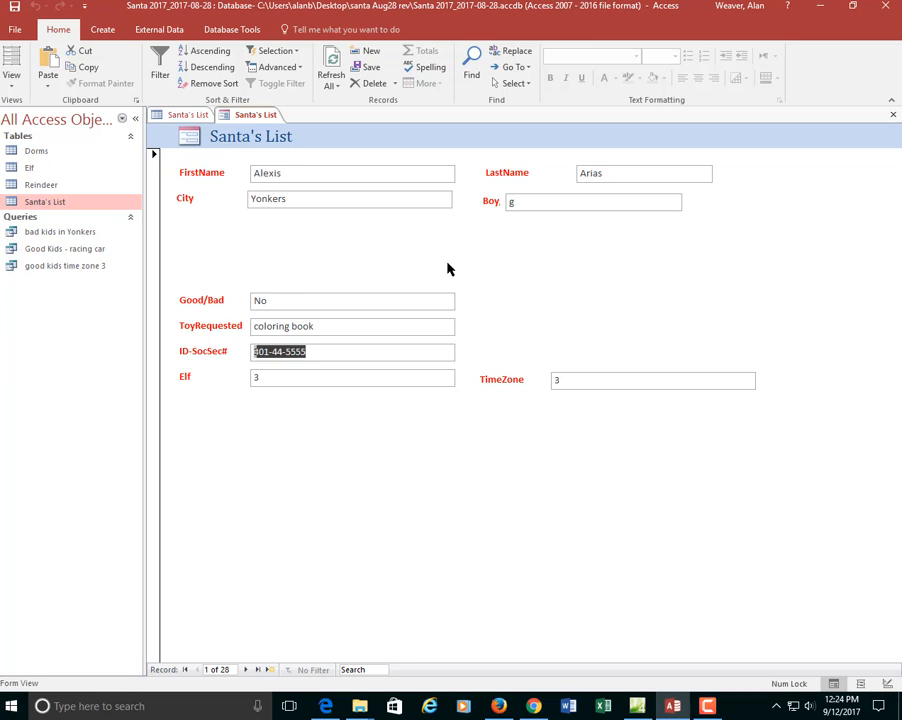
{"action": "key", "text": "Tab"}
{"action": "key", "text": "Tab"}
{"action": "key", "text": "Tab"}
{"action": "key", "text": "Tab"}
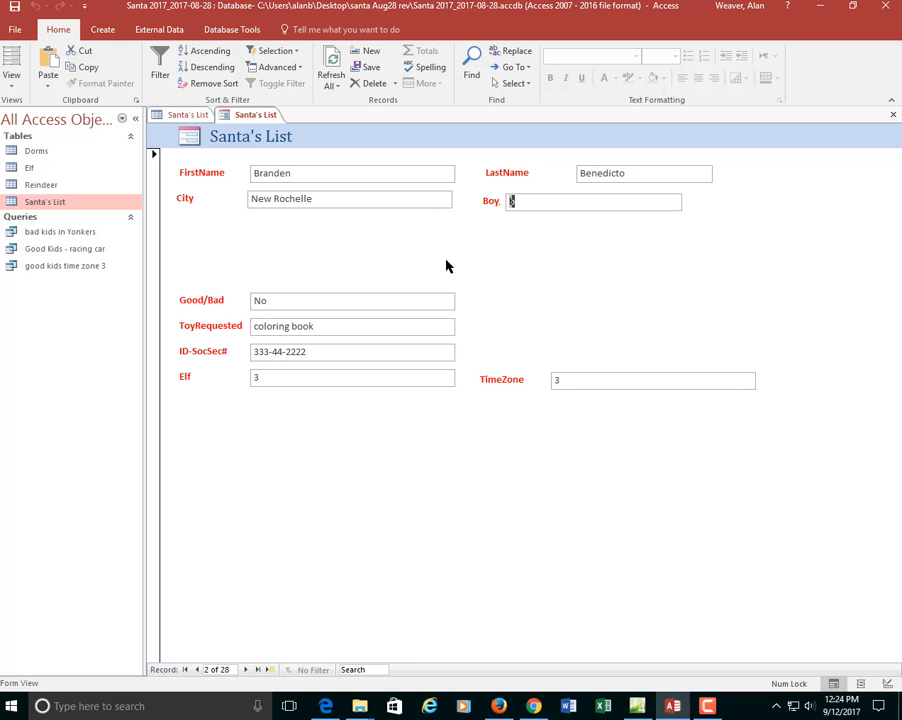
- In Design View, move LastName directly after FirstName and City directly after LastName in the Detail section's tab order, and apply it
{"action": "right_click", "coordinate": [243, 115]}
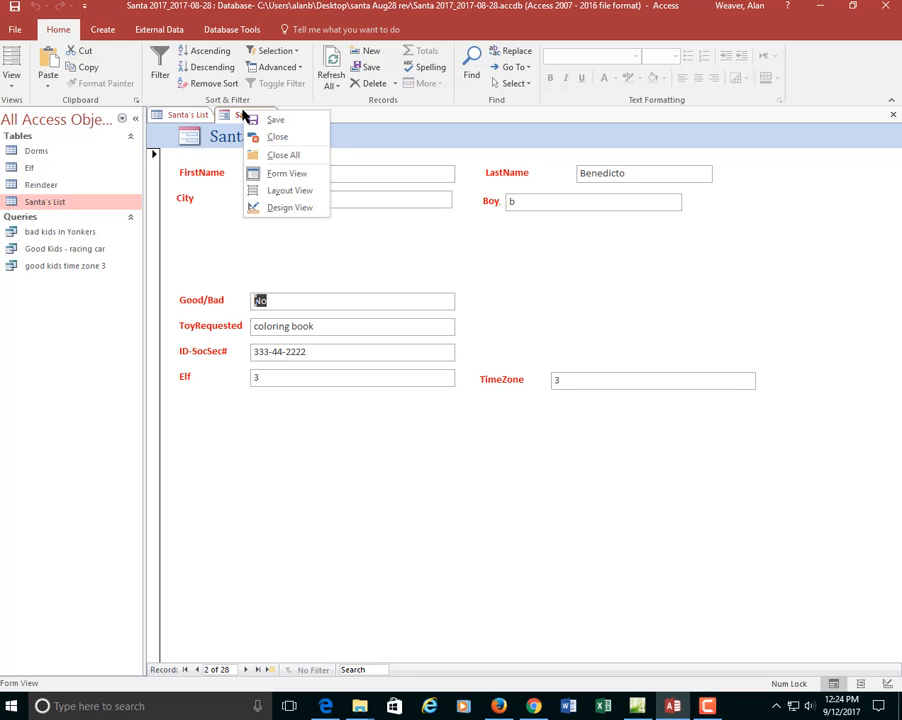
{"action": "left_click", "coordinate": [288, 207]}
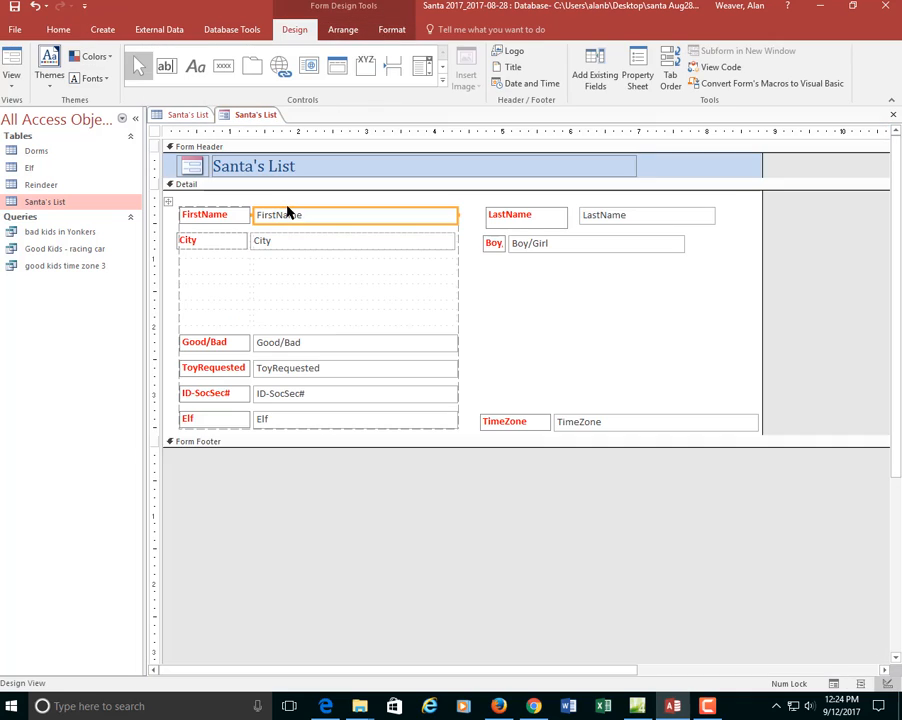
{"action": "right_click", "coordinate": [360, 216]}
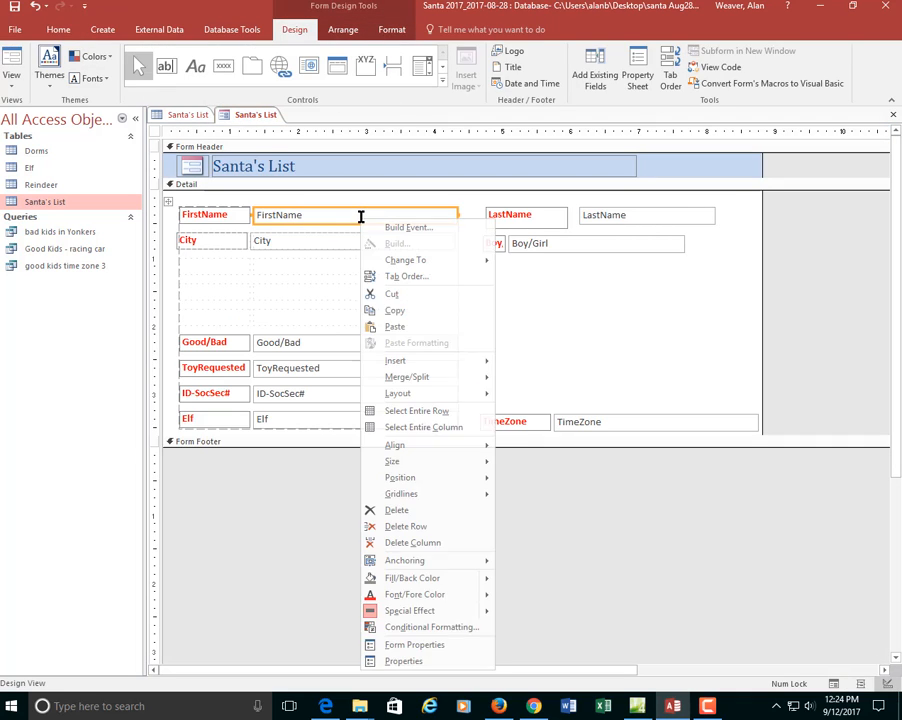
{"action": "left_click", "coordinate": [404, 277]}
{"action": "left_click_drag", "start_coordinate": [466, 148], "coordinate": [481, 340]}
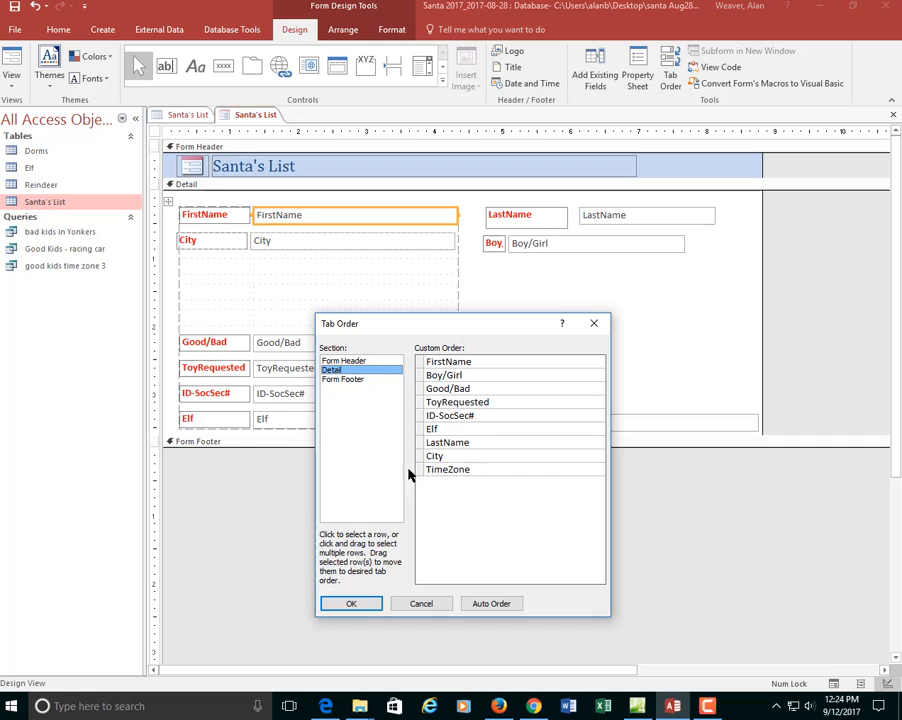
{"action": "left_click", "coordinate": [420, 442]}
{"action": "left_click_drag", "start_coordinate": [420, 447], "coordinate": [412, 381]}
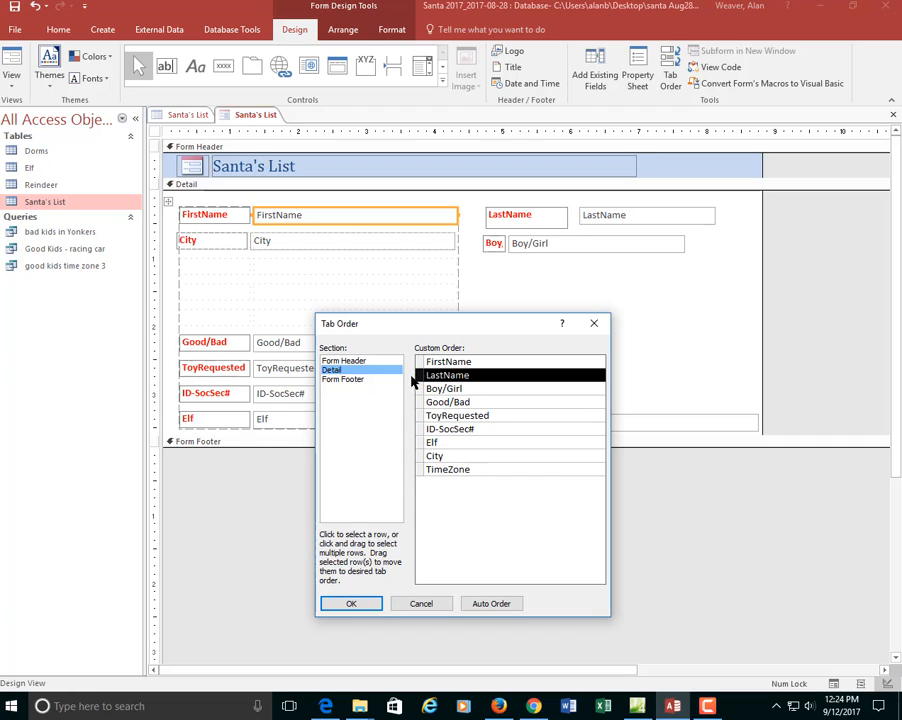
{"action": "left_click", "coordinate": [419, 456]}
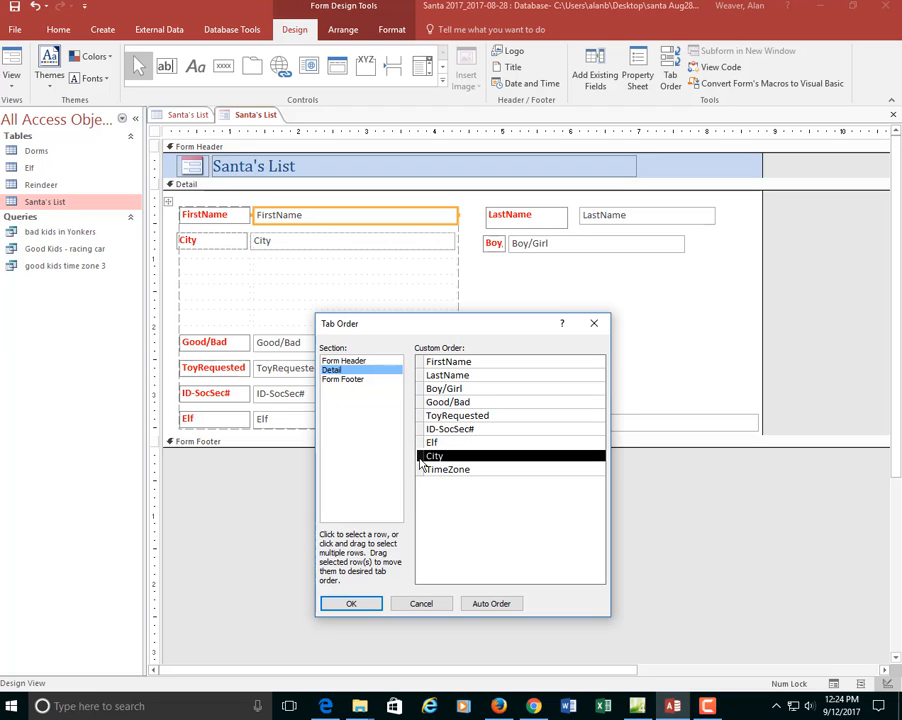
{"action": "left_click_drag", "start_coordinate": [419, 460], "coordinate": [419, 388]}
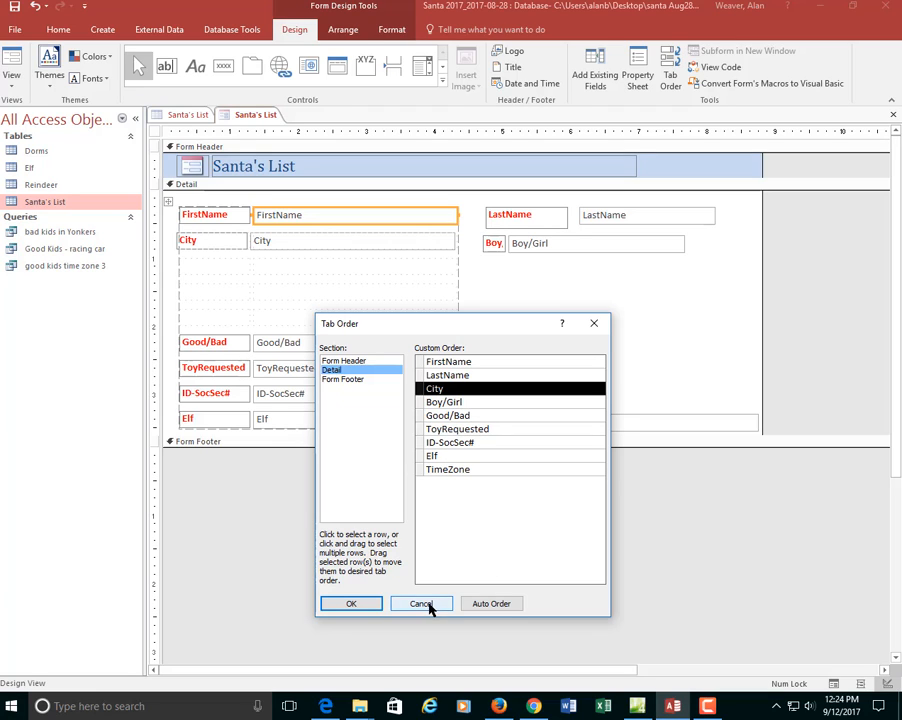
{"action": "left_click", "coordinate": [346, 606]}
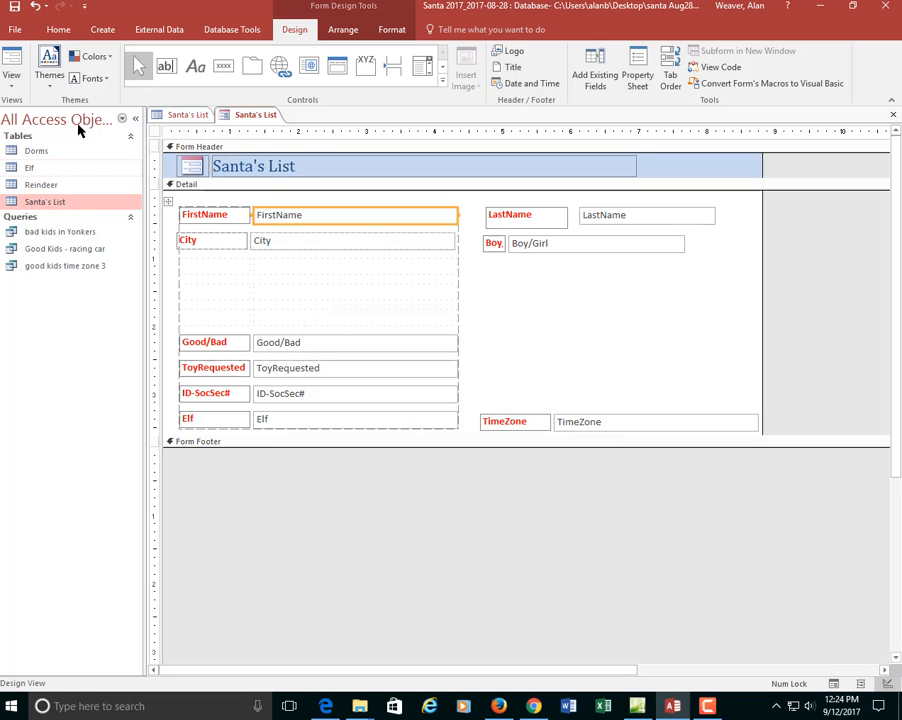
- Switch the form to Form View and save it as Santa's List Data Entry Form
{"action": "right_click", "coordinate": [244, 116]}
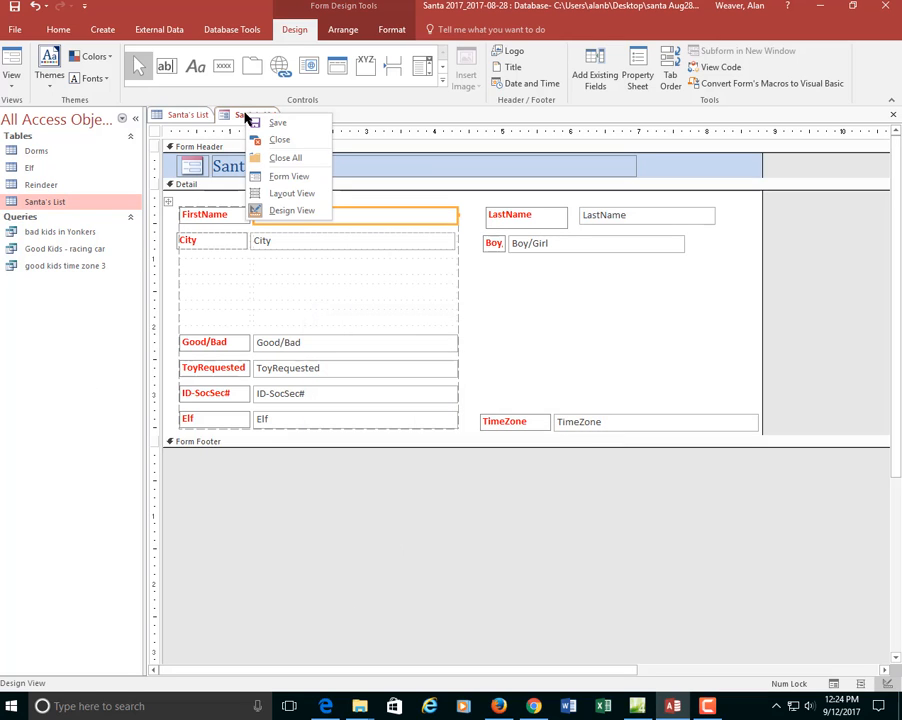
{"action": "left_click", "coordinate": [306, 176]}
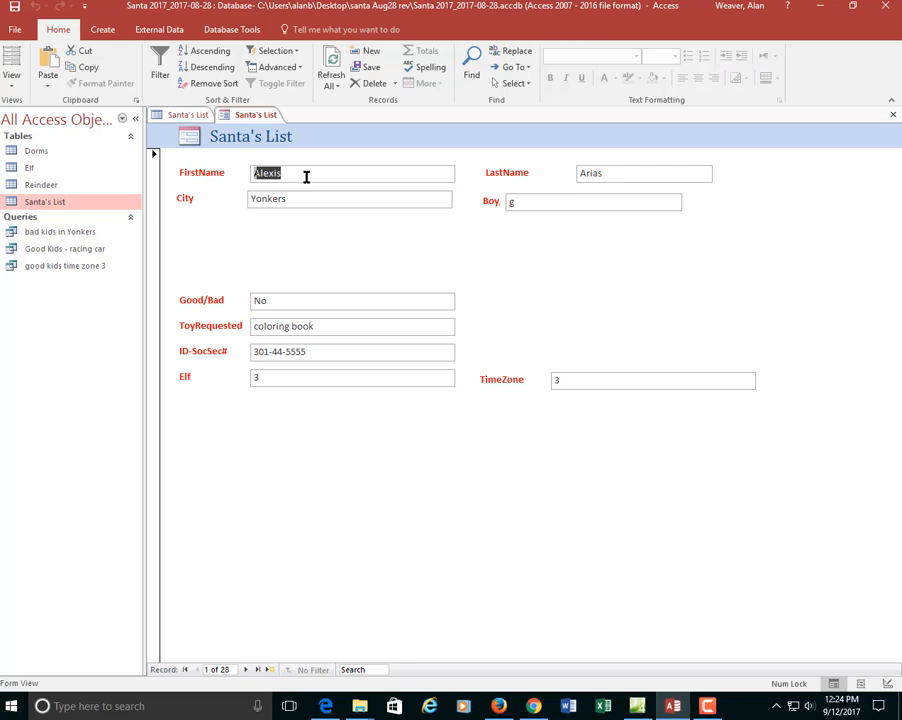
{"action": "key", "text": "ctrl+s"}
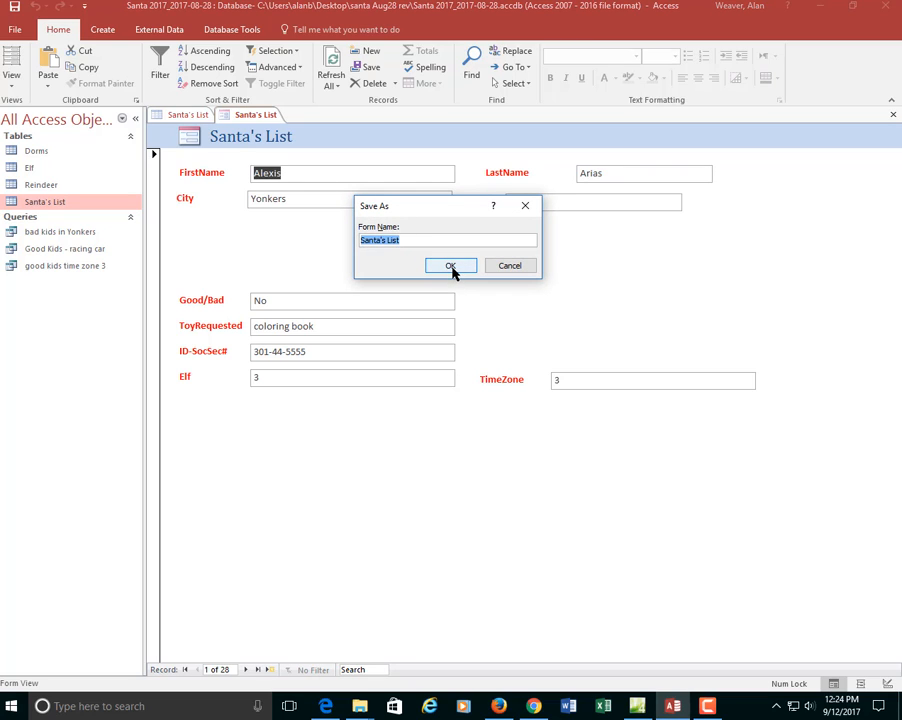
{"action": "left_click", "coordinate": [406, 239]}
{"action": "type", "text": "Data Entry Fo"}
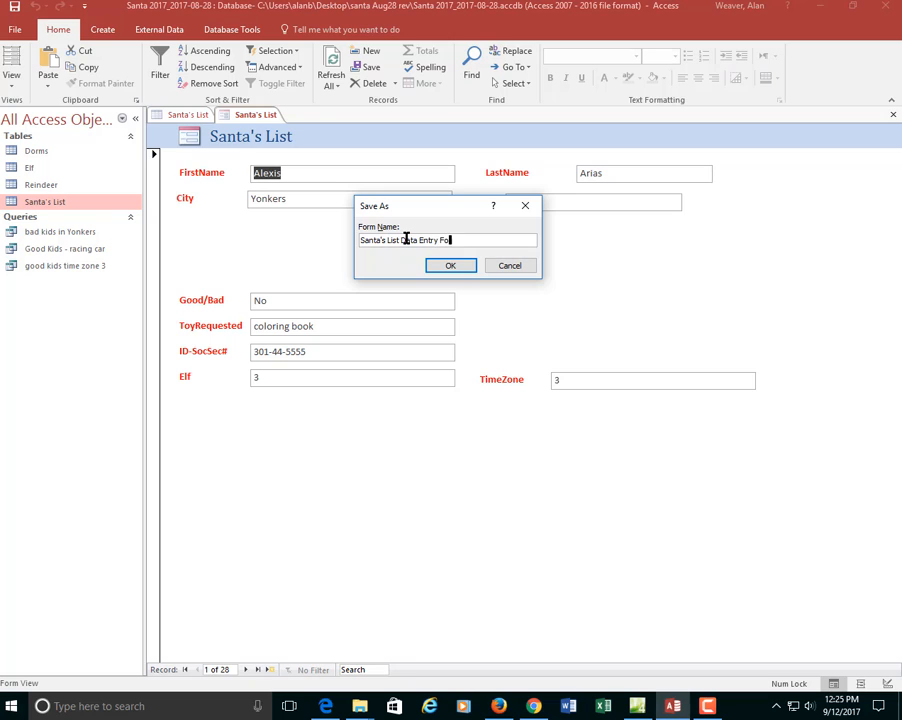
{"action": "type", "text": "rm"}
{"action": "key", "text": "Return"}
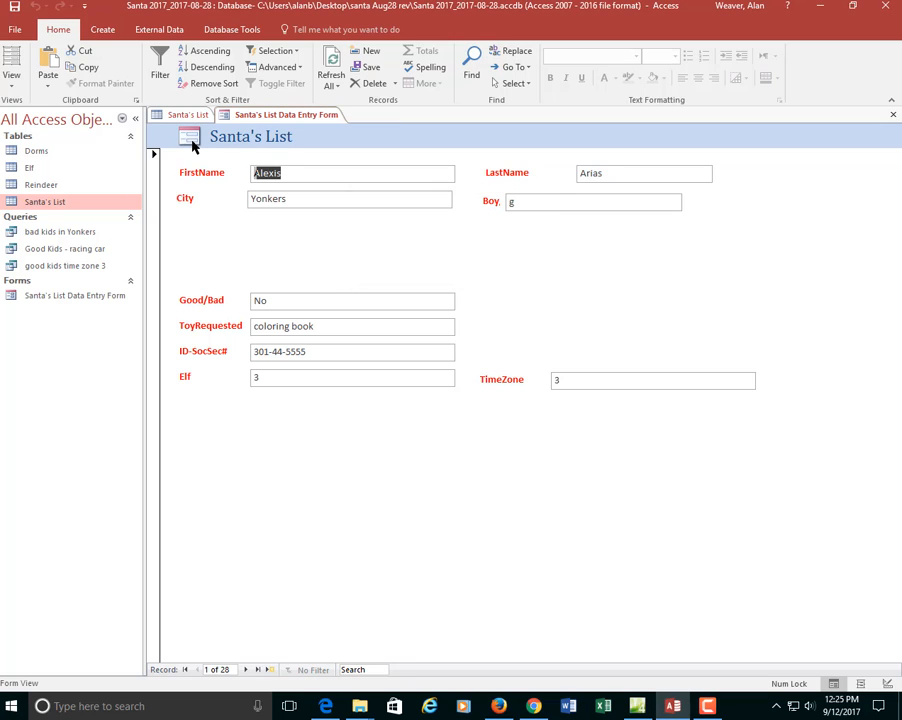
- Step through the first record's fields from FirstName to TimeZone to check the tab order
{"action": "key", "text": "Tab"}
{"action": "key", "text": "Tab"}
{"action": "key", "text": "Tab"}
{"action": "key", "text": "Tab"}
{"action": "key", "text": "Tab"}
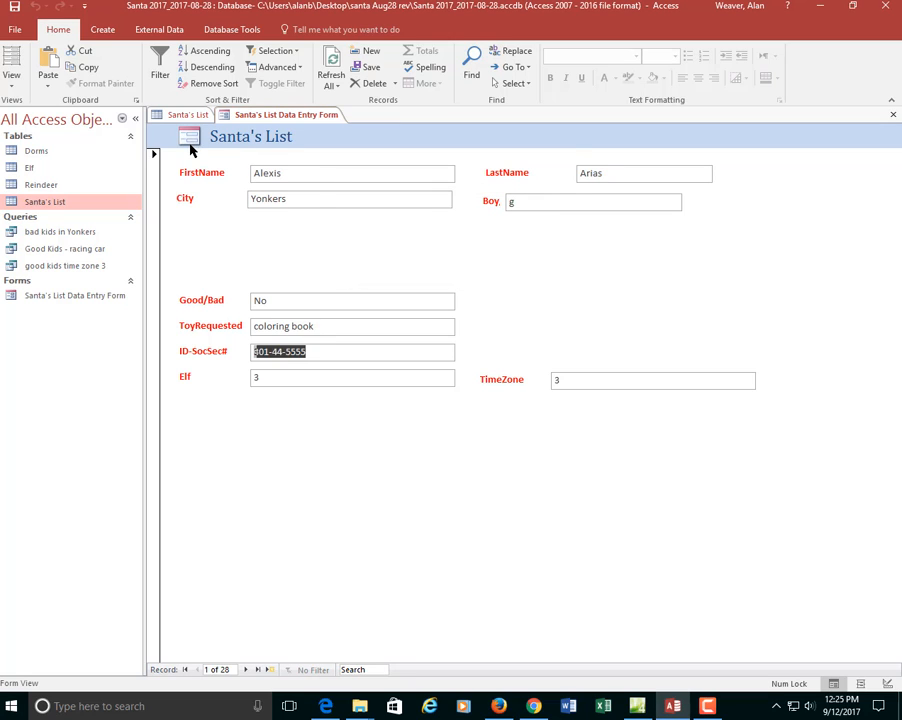
{"action": "key", "text": "Tab"}
{"action": "key", "text": "Tab"}
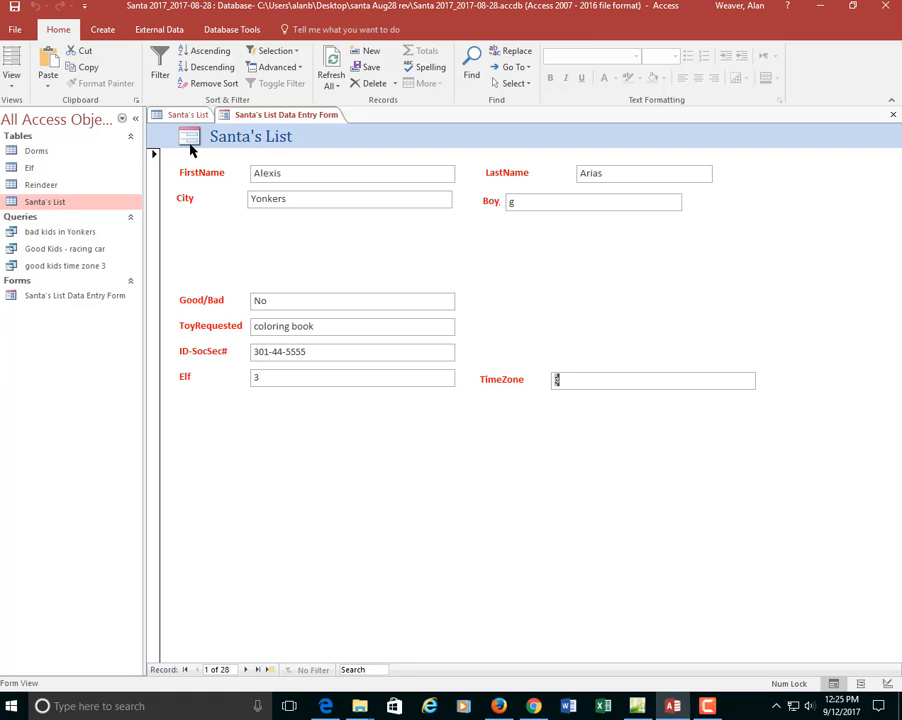
- Return the form to Design View and display the properties of the Form Header section
{"action": "right_click", "coordinate": [288, 117]}
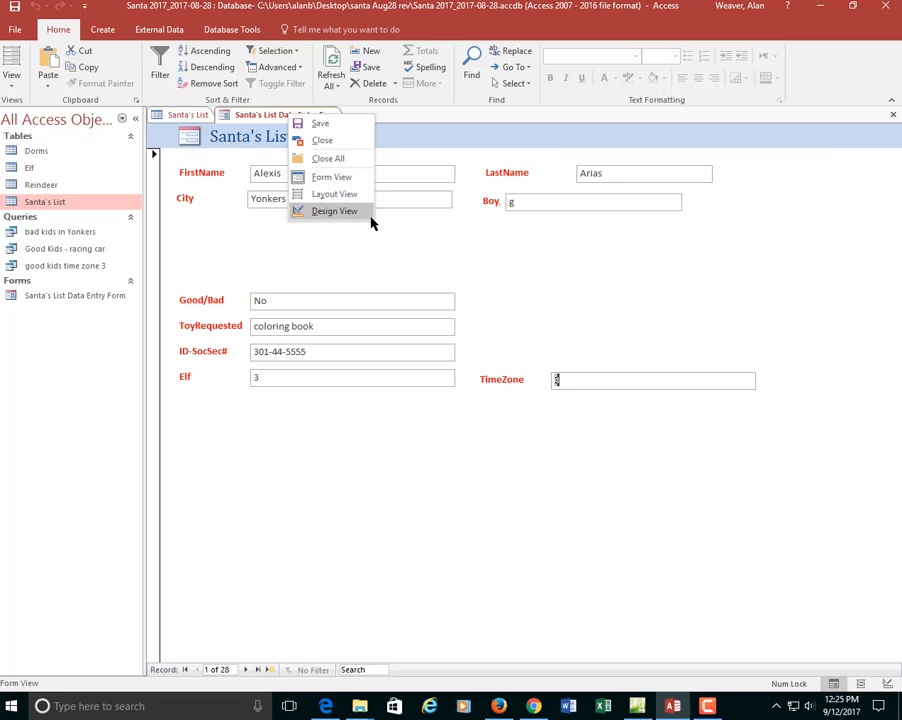
{"action": "left_click", "coordinate": [340, 211]}
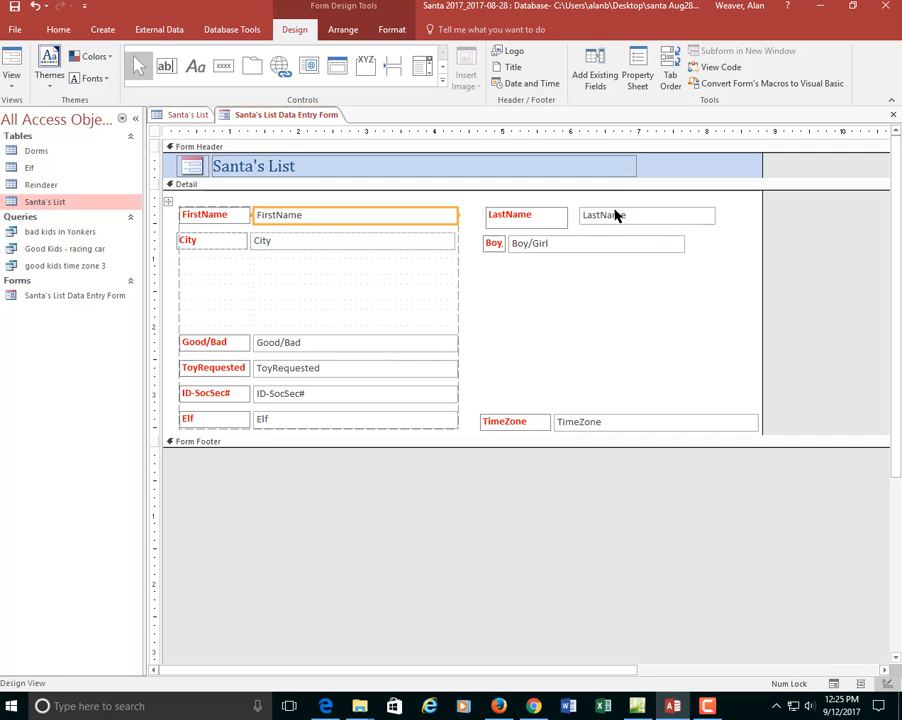
{"action": "left_click", "coordinate": [717, 168]}
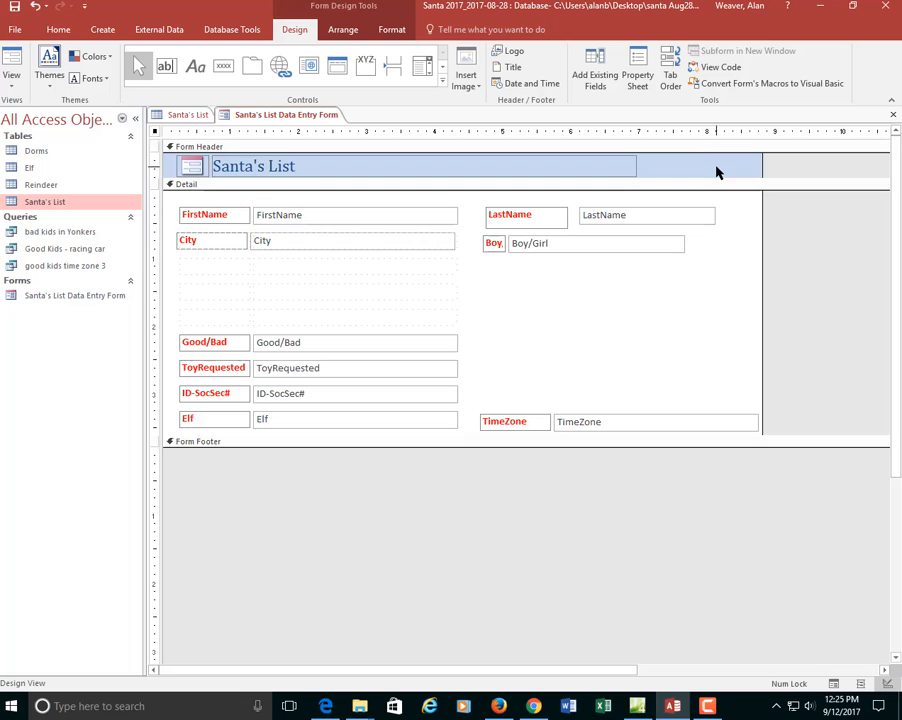
{"action": "right_click", "coordinate": [714, 172]}
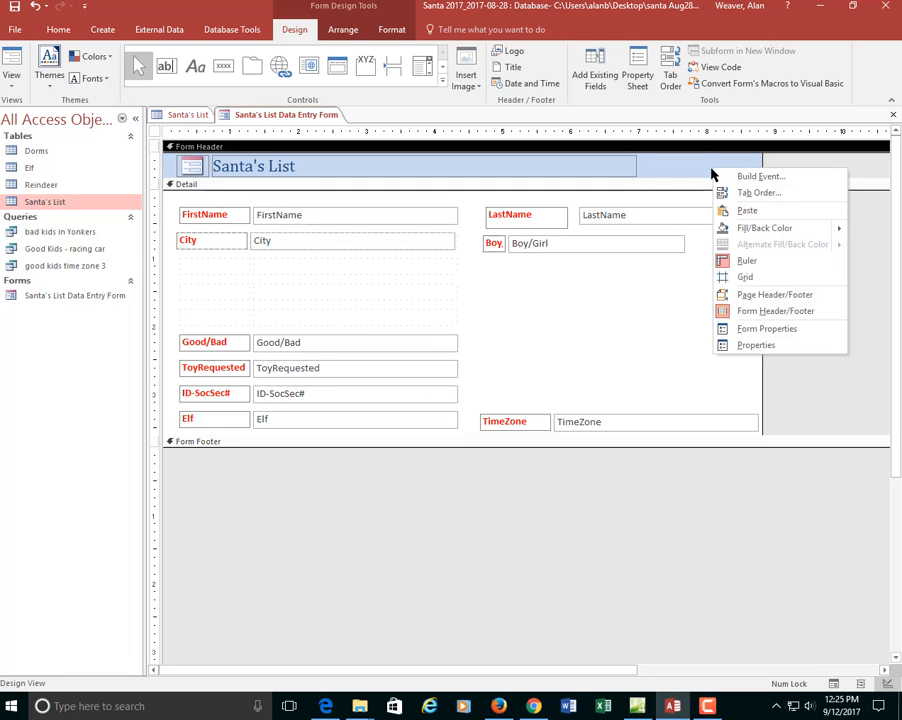
{"action": "left_click", "coordinate": [757, 345]}
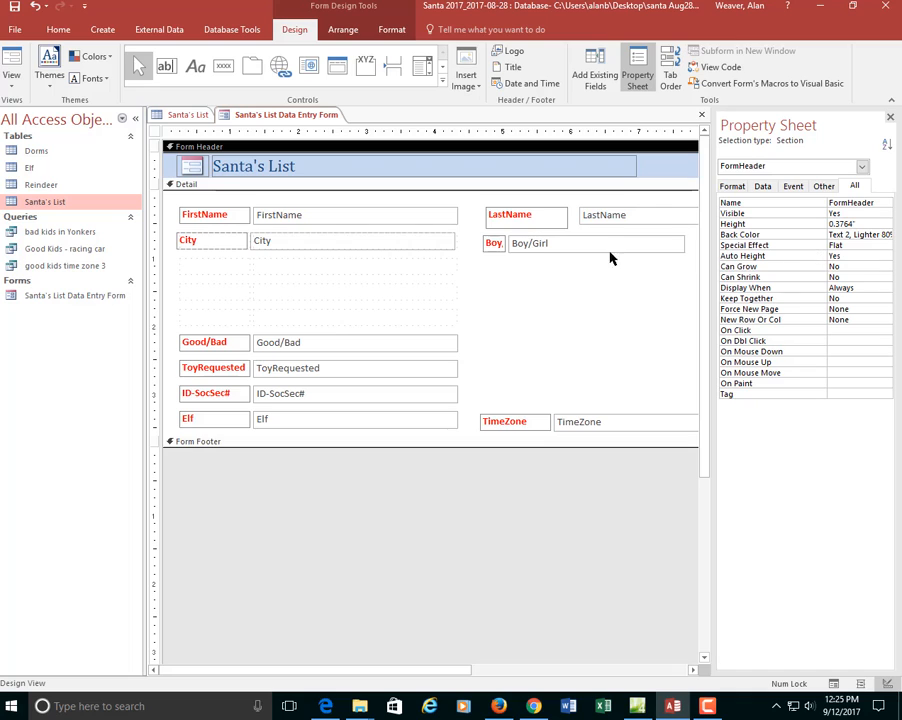
- Fill the Form Header background with a light green Accent 3 theme colour and delete the logo beside the title
{"action": "left_click", "coordinate": [337, 66]}
{"action": "left_click", "coordinate": [392, 30]}
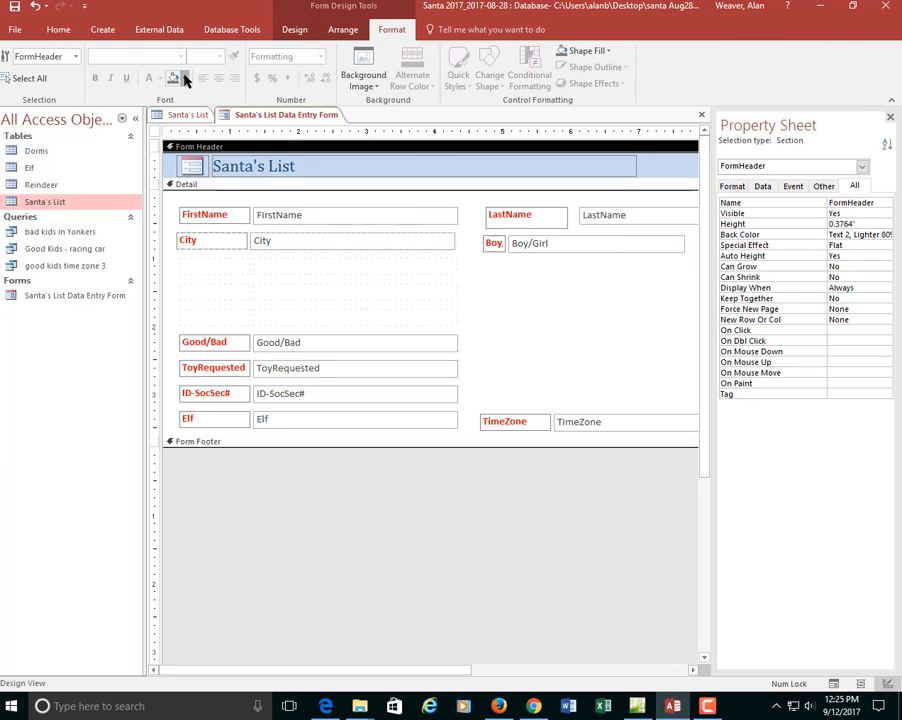
{"action": "left_click", "coordinate": [184, 78]}
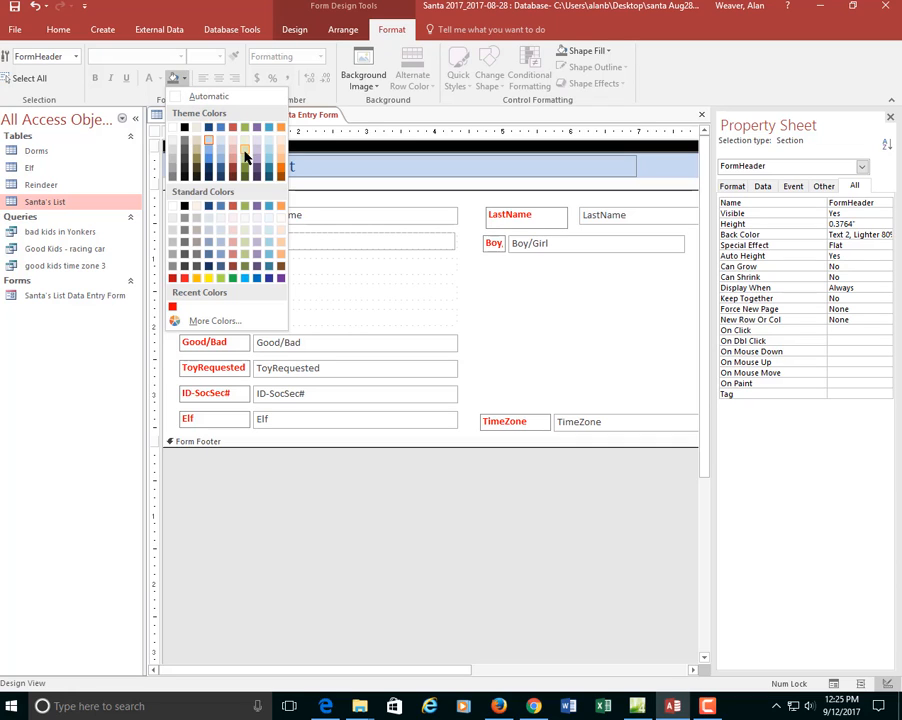
{"action": "left_click", "coordinate": [243, 160]}
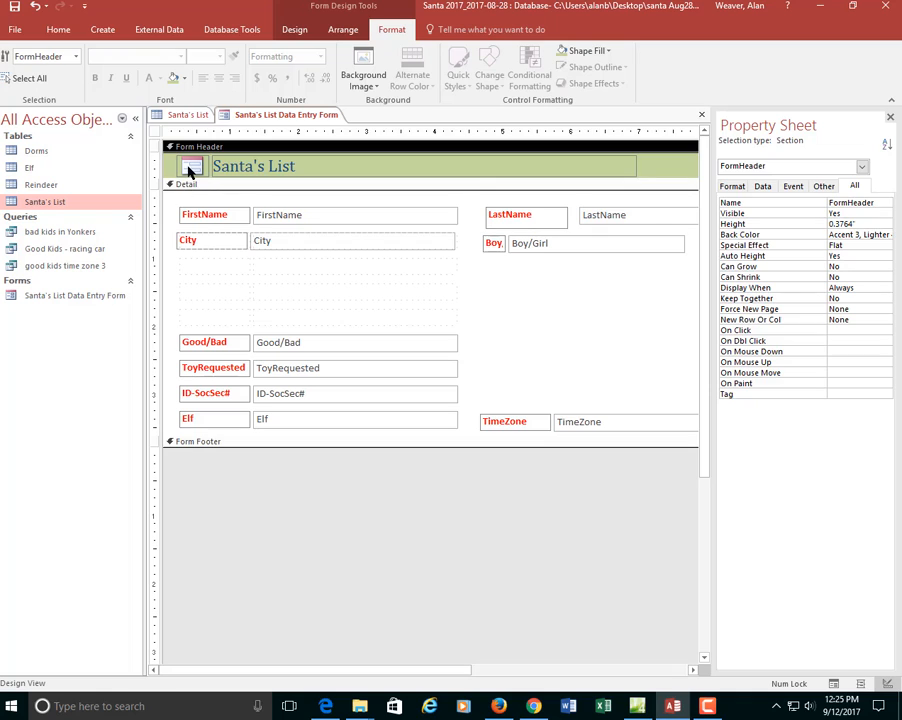
{"action": "left_click", "coordinate": [192, 170]}
{"action": "key", "text": "Delete"}
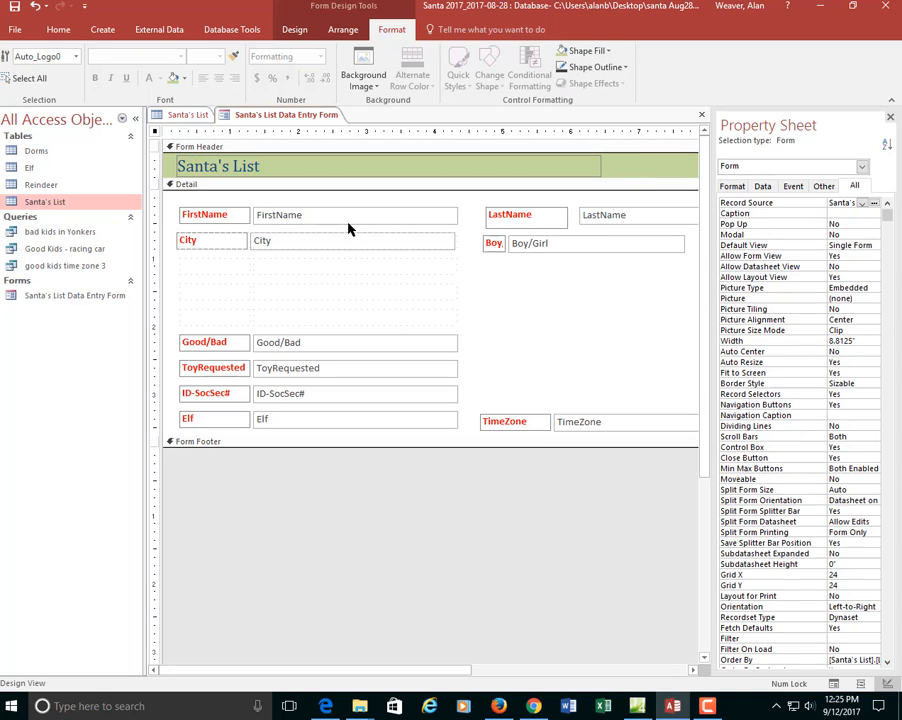